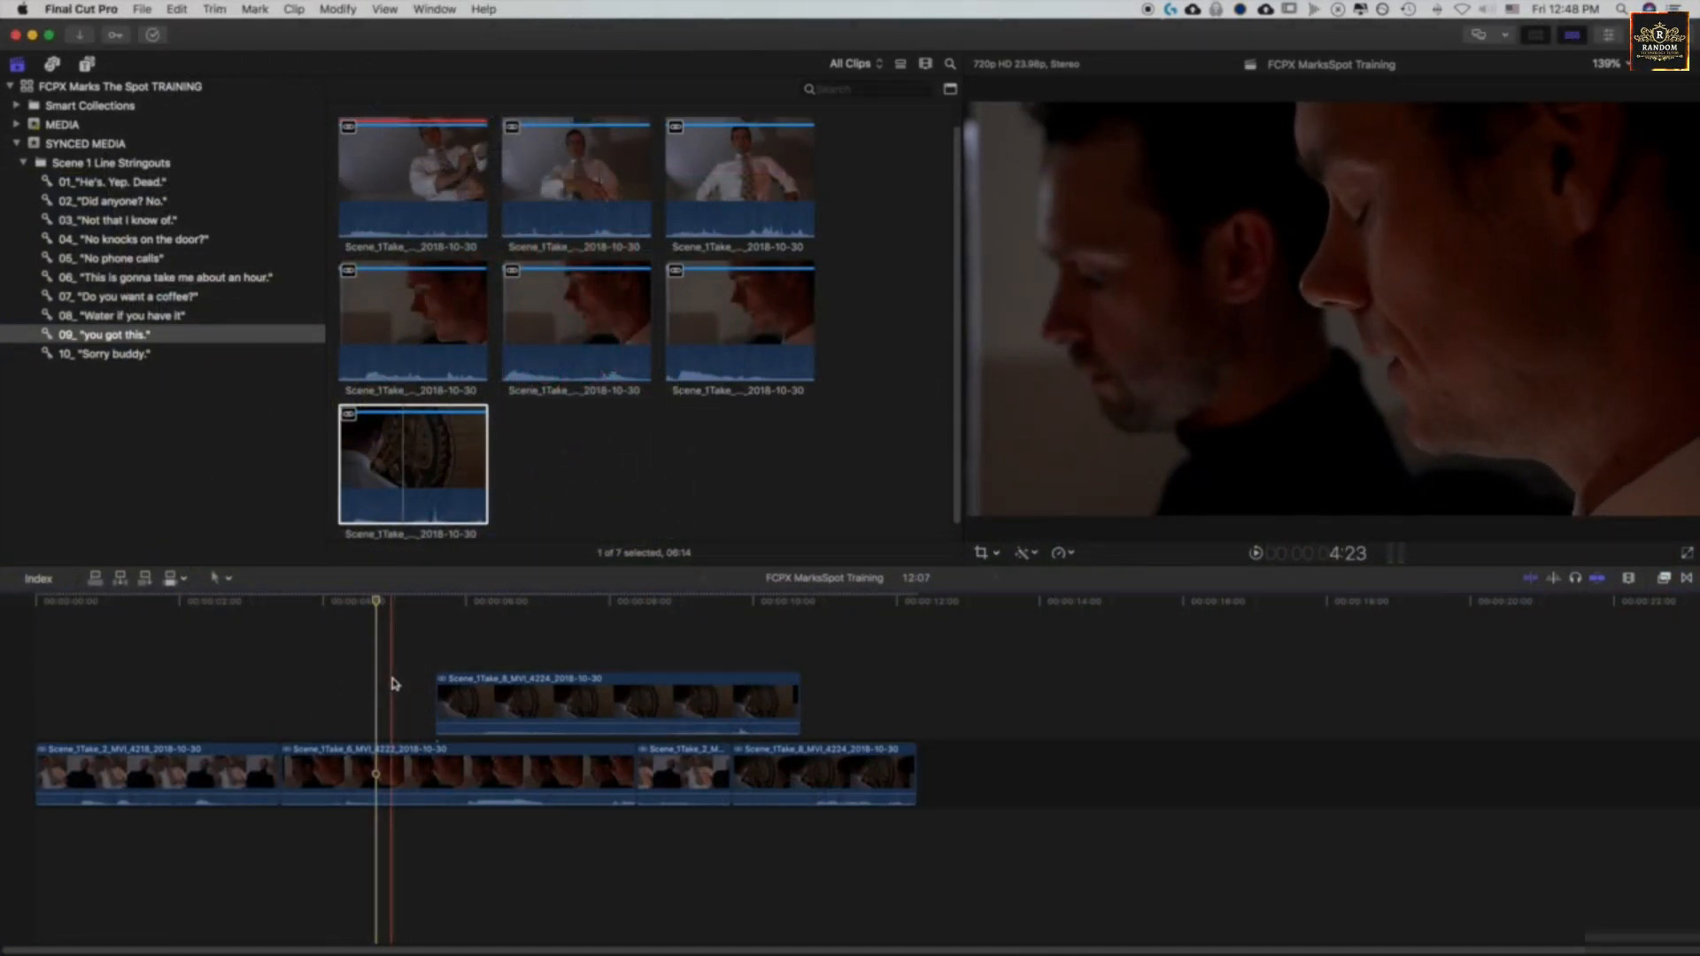
Move the timeline playhead to 4:14, play the edit from there and stop playback
left_click_drag(376, 602, 378, 603)
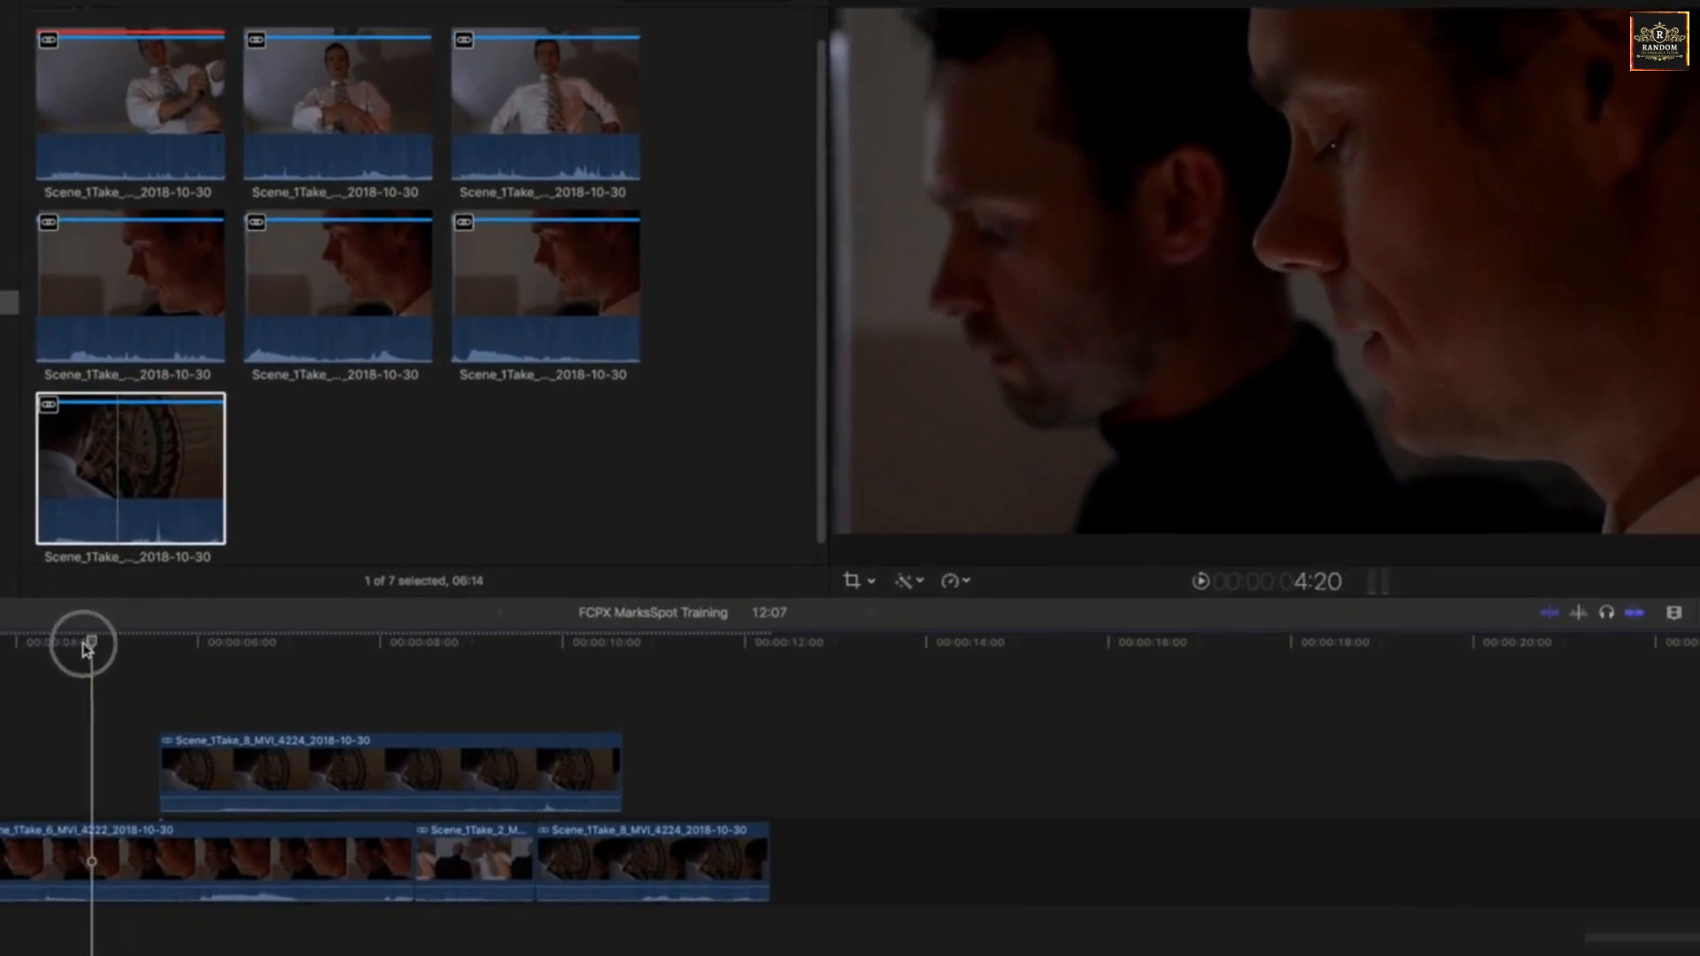
mouse_move(86, 648)
left_mouse_down()
mouse_move(13, 636)
mouse_move(51, 663)
mouse_move(69, 638)
left_mouse_up()
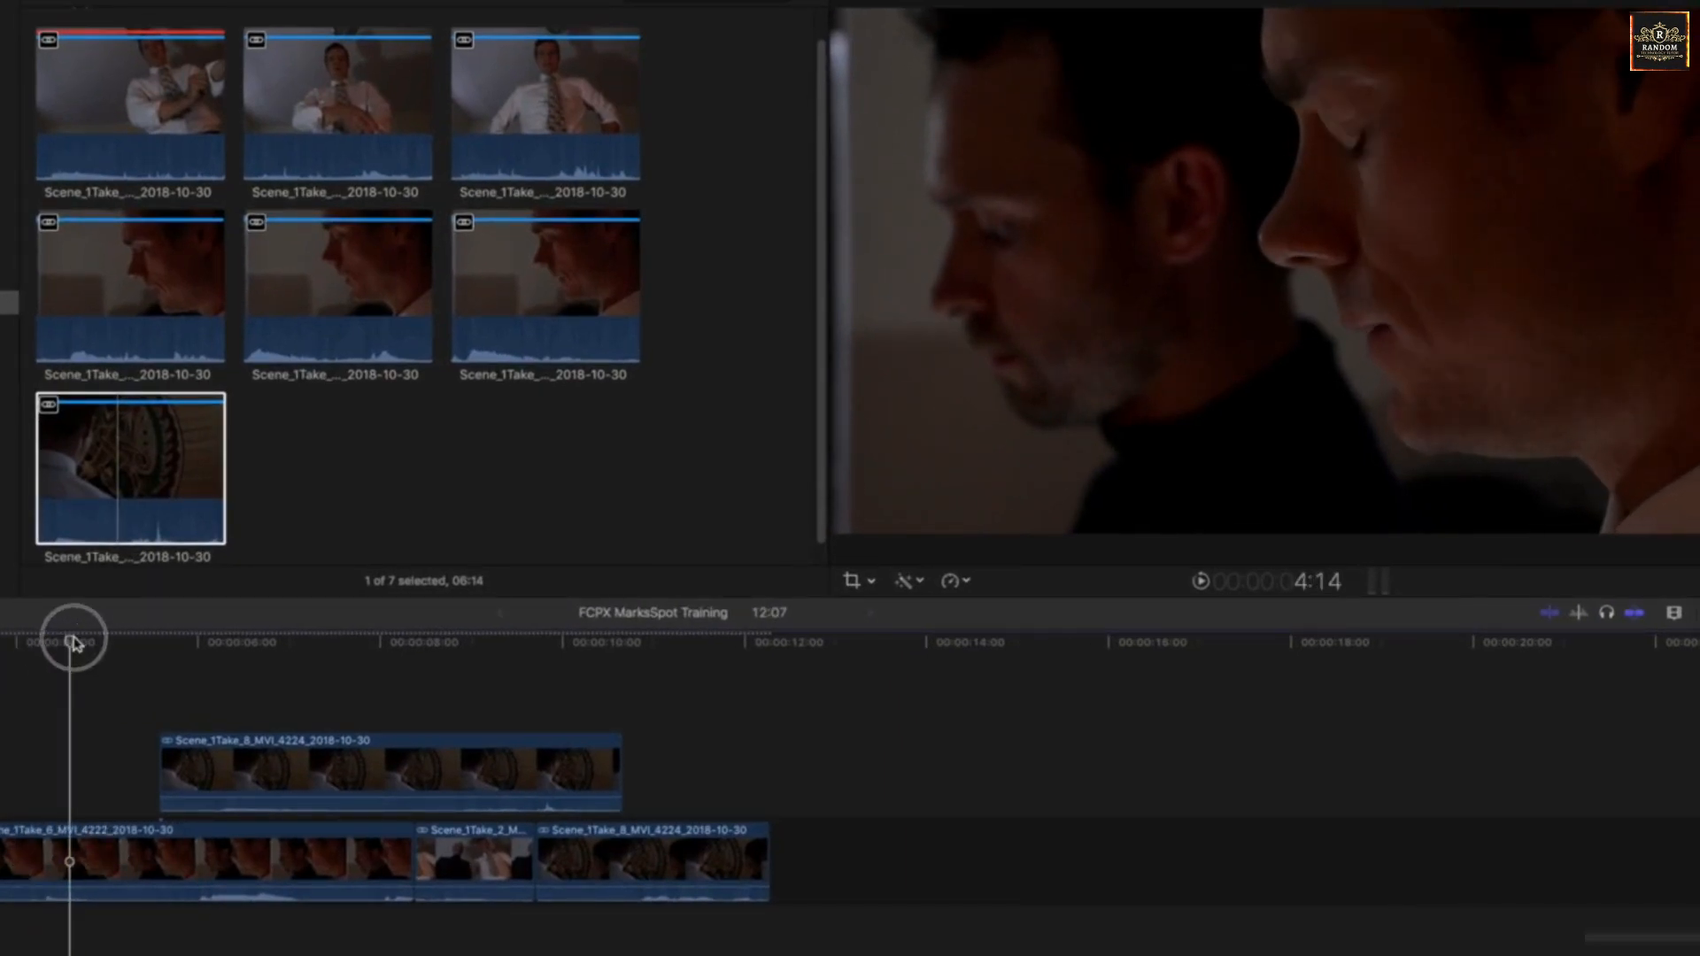
key("space")
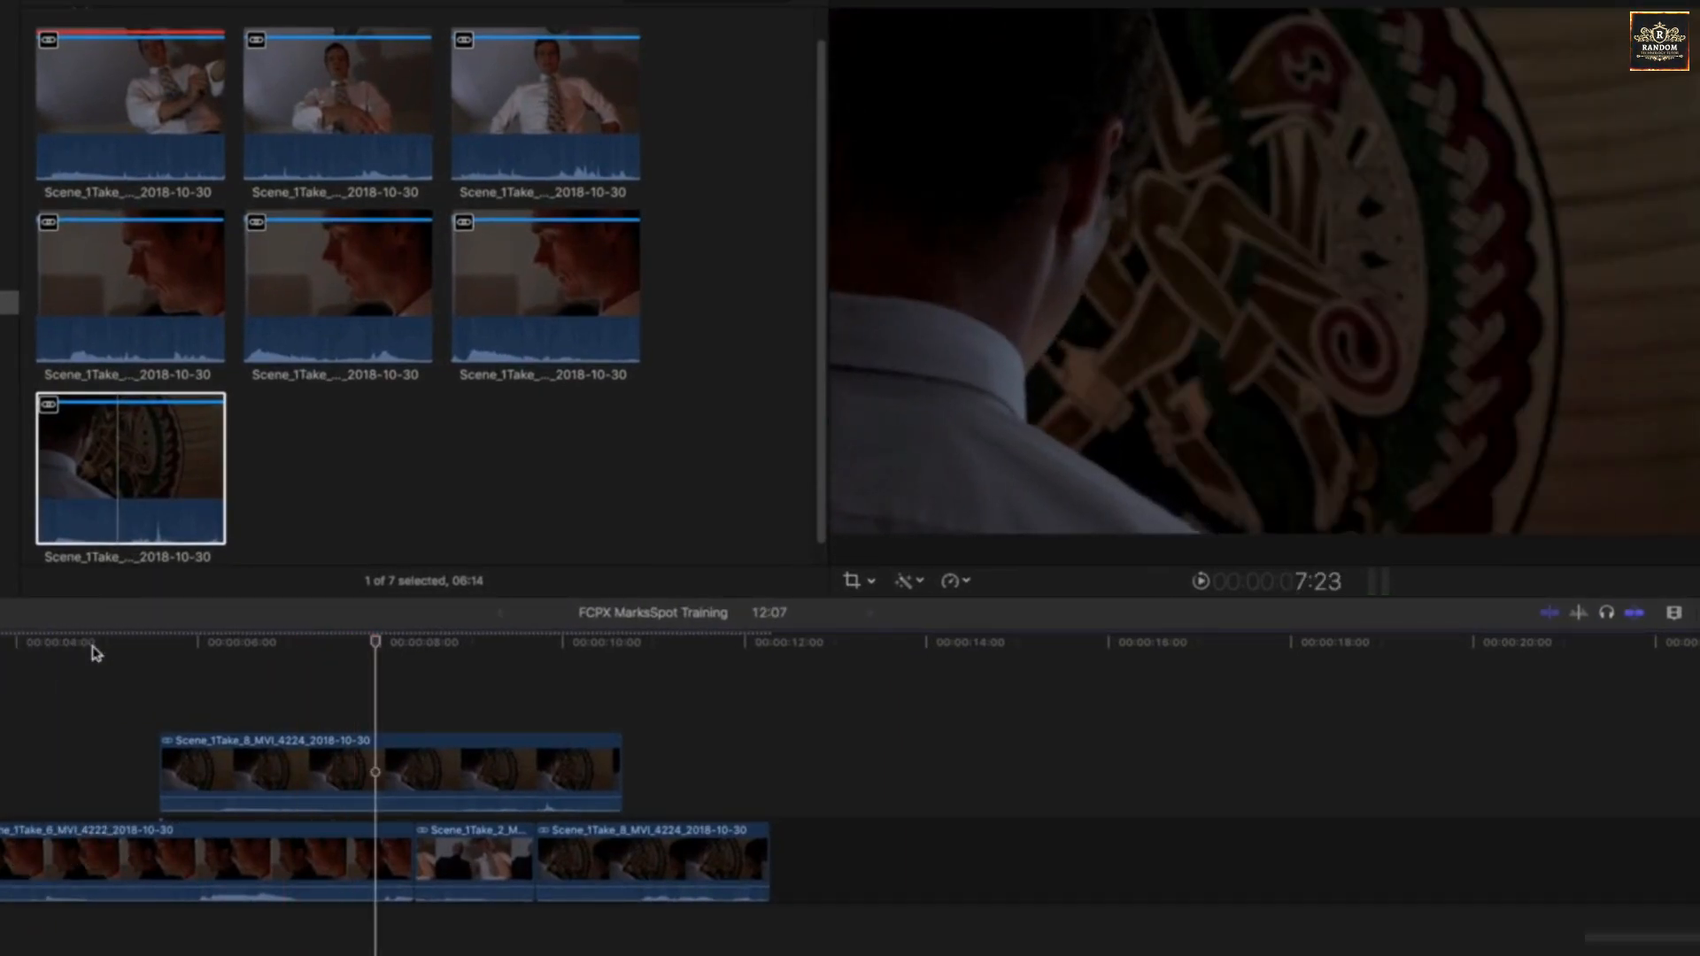
key("space")
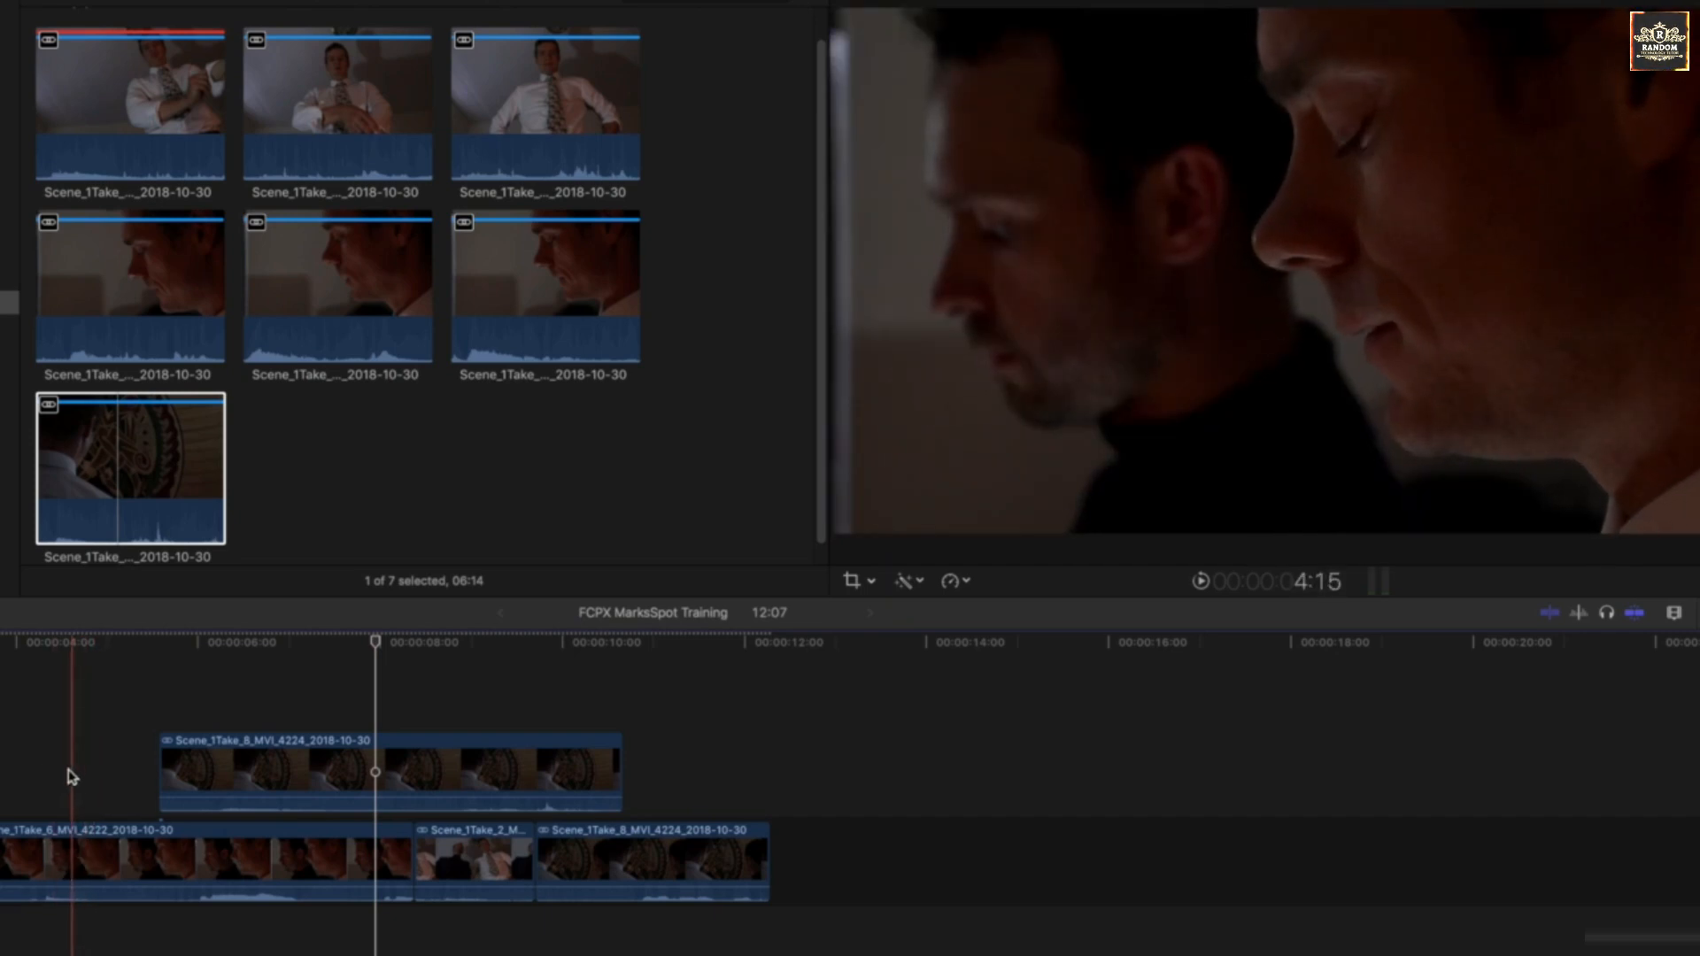
left_click(125, 486)
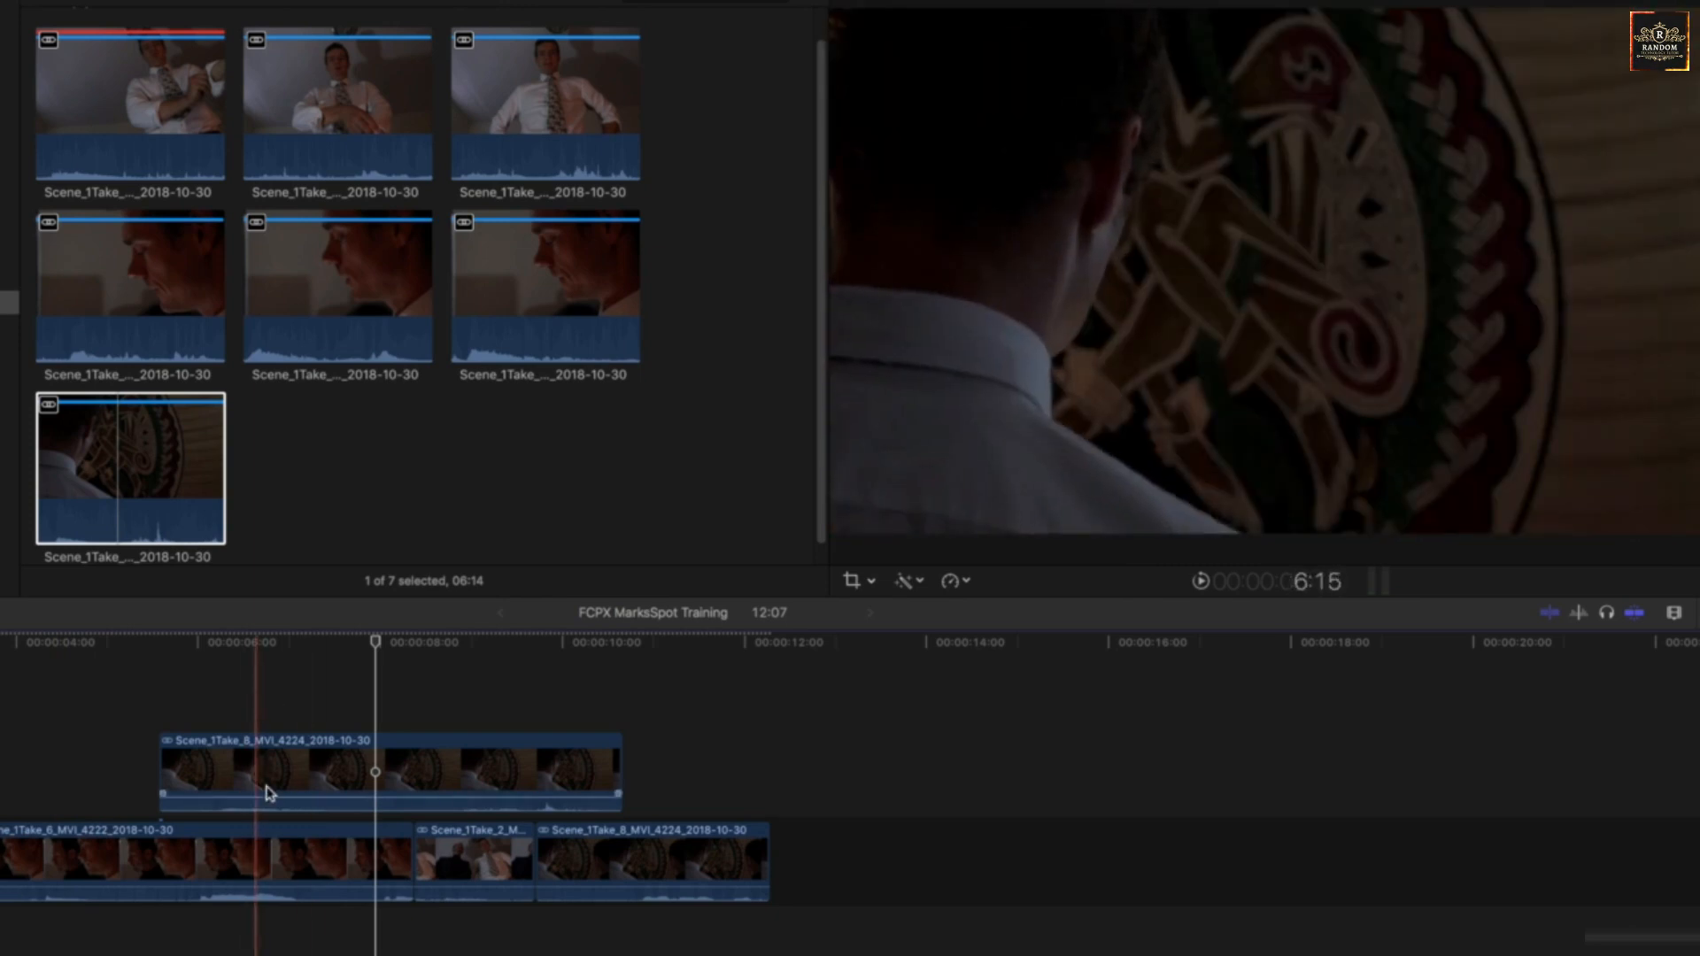
Toggle skimming off and on in the timeline and browser, and select the connected Scene_1Take_8_MVI_4224_2018-10-30 clip
key("s")
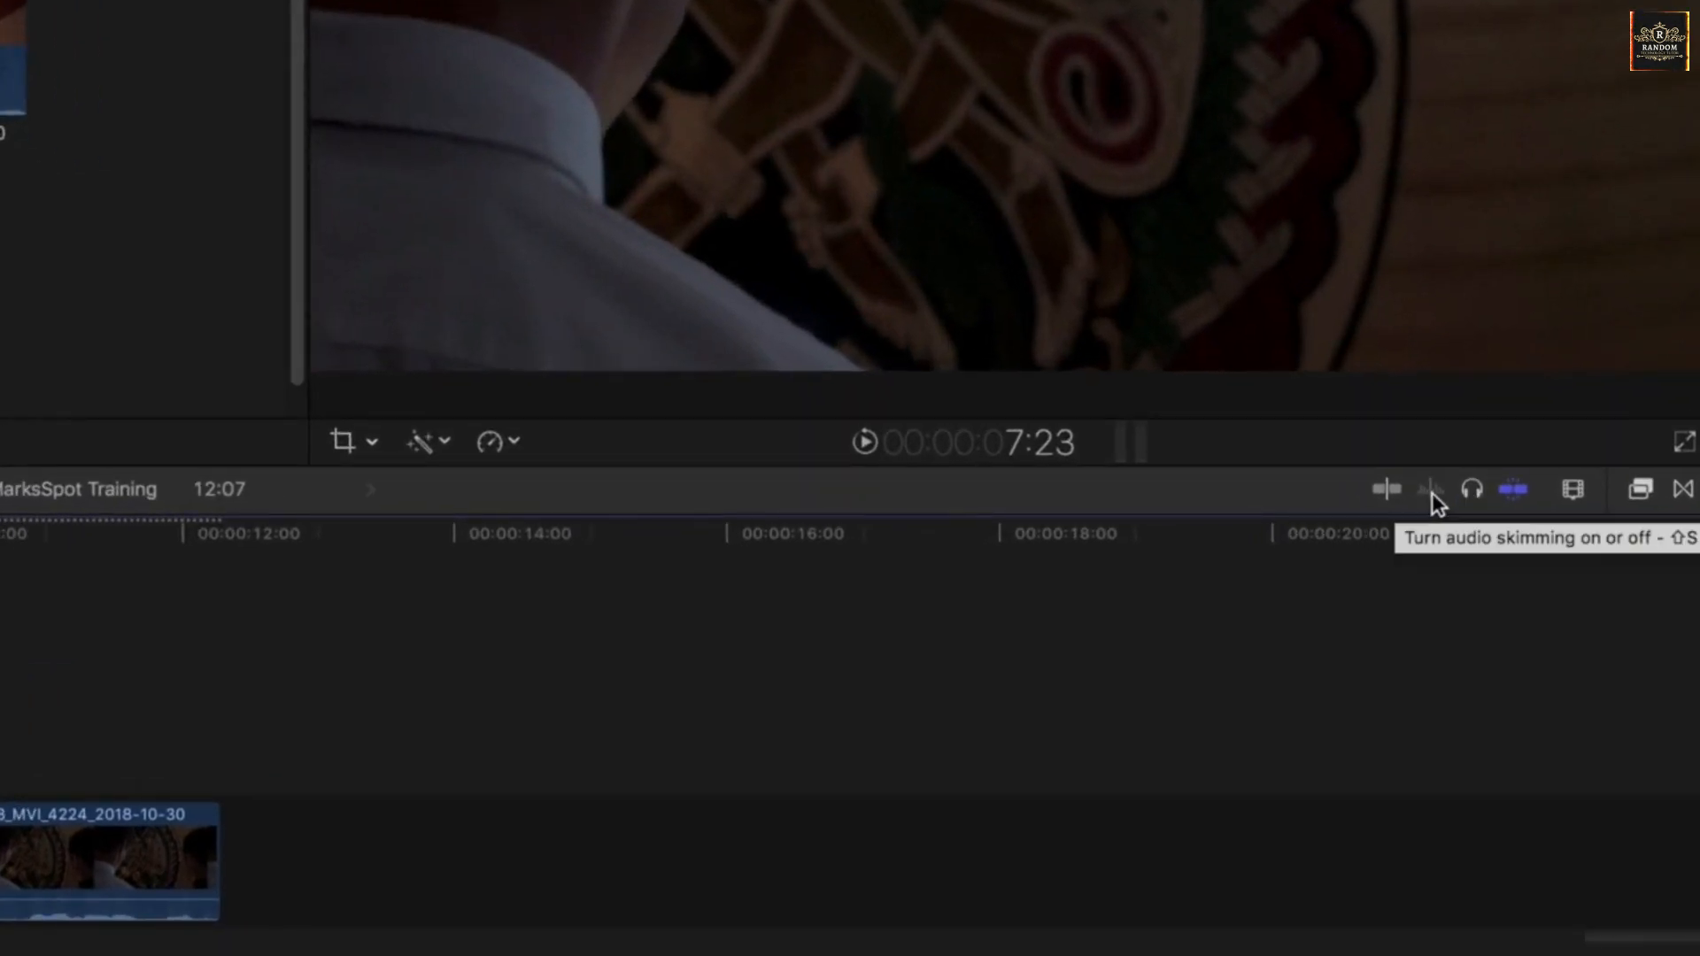
left_click(1392, 489)
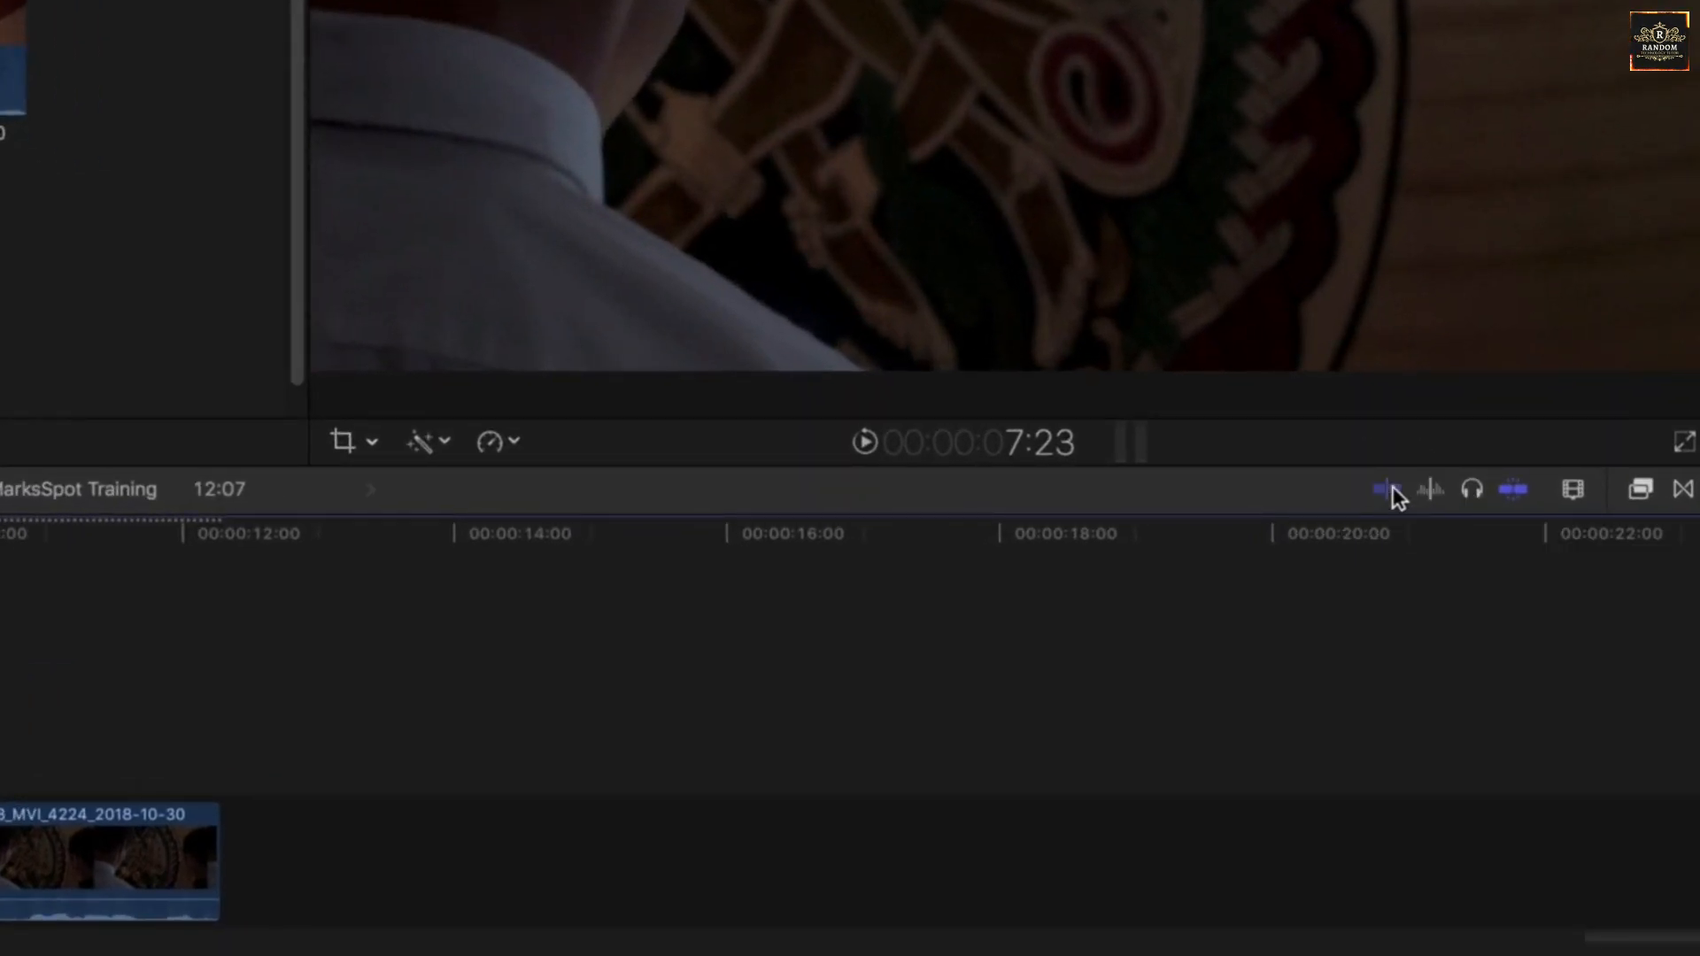
key("s")
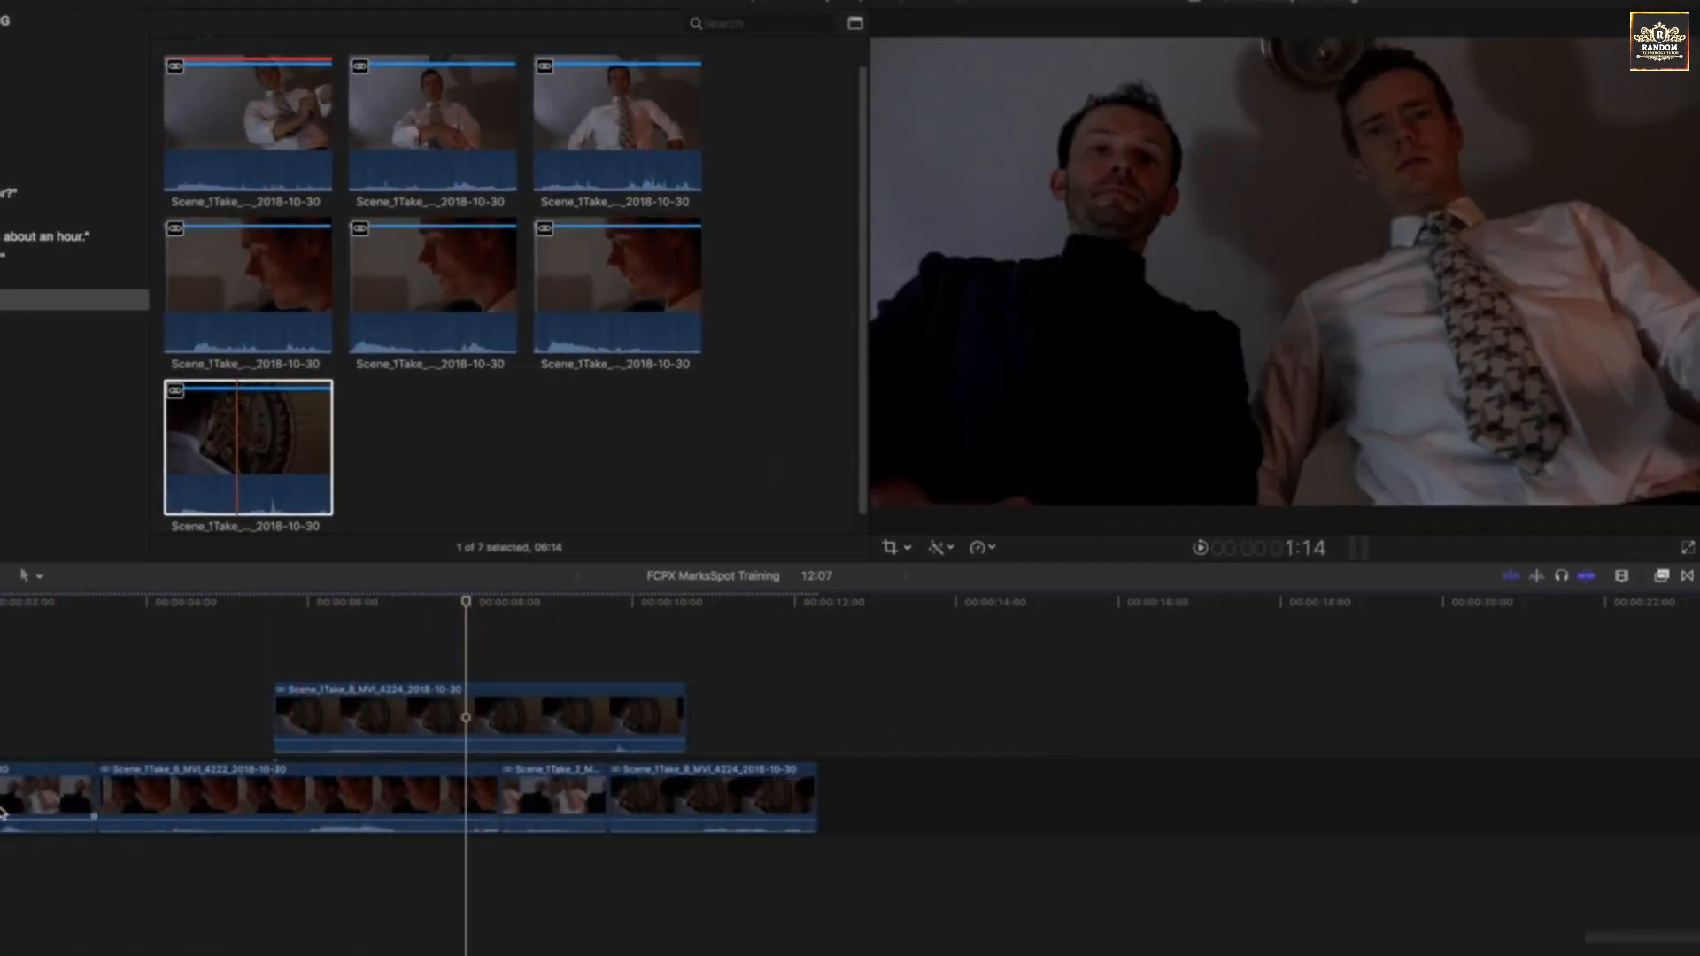
left_click(285, 456)
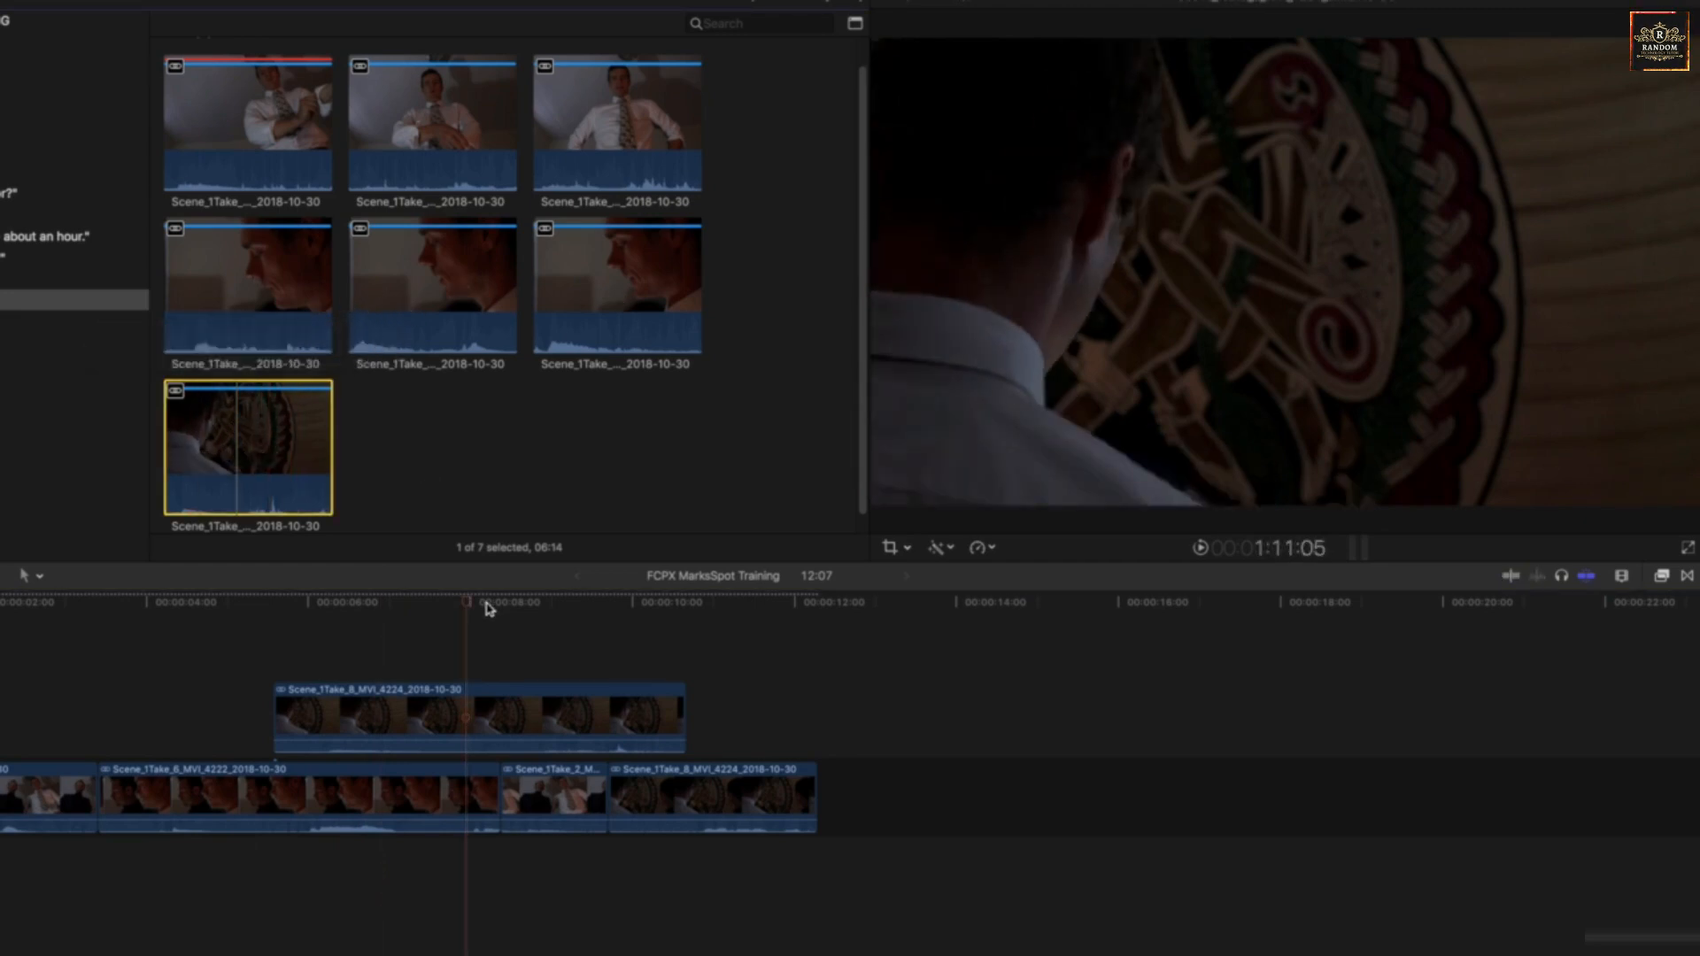
left_click(466, 712)
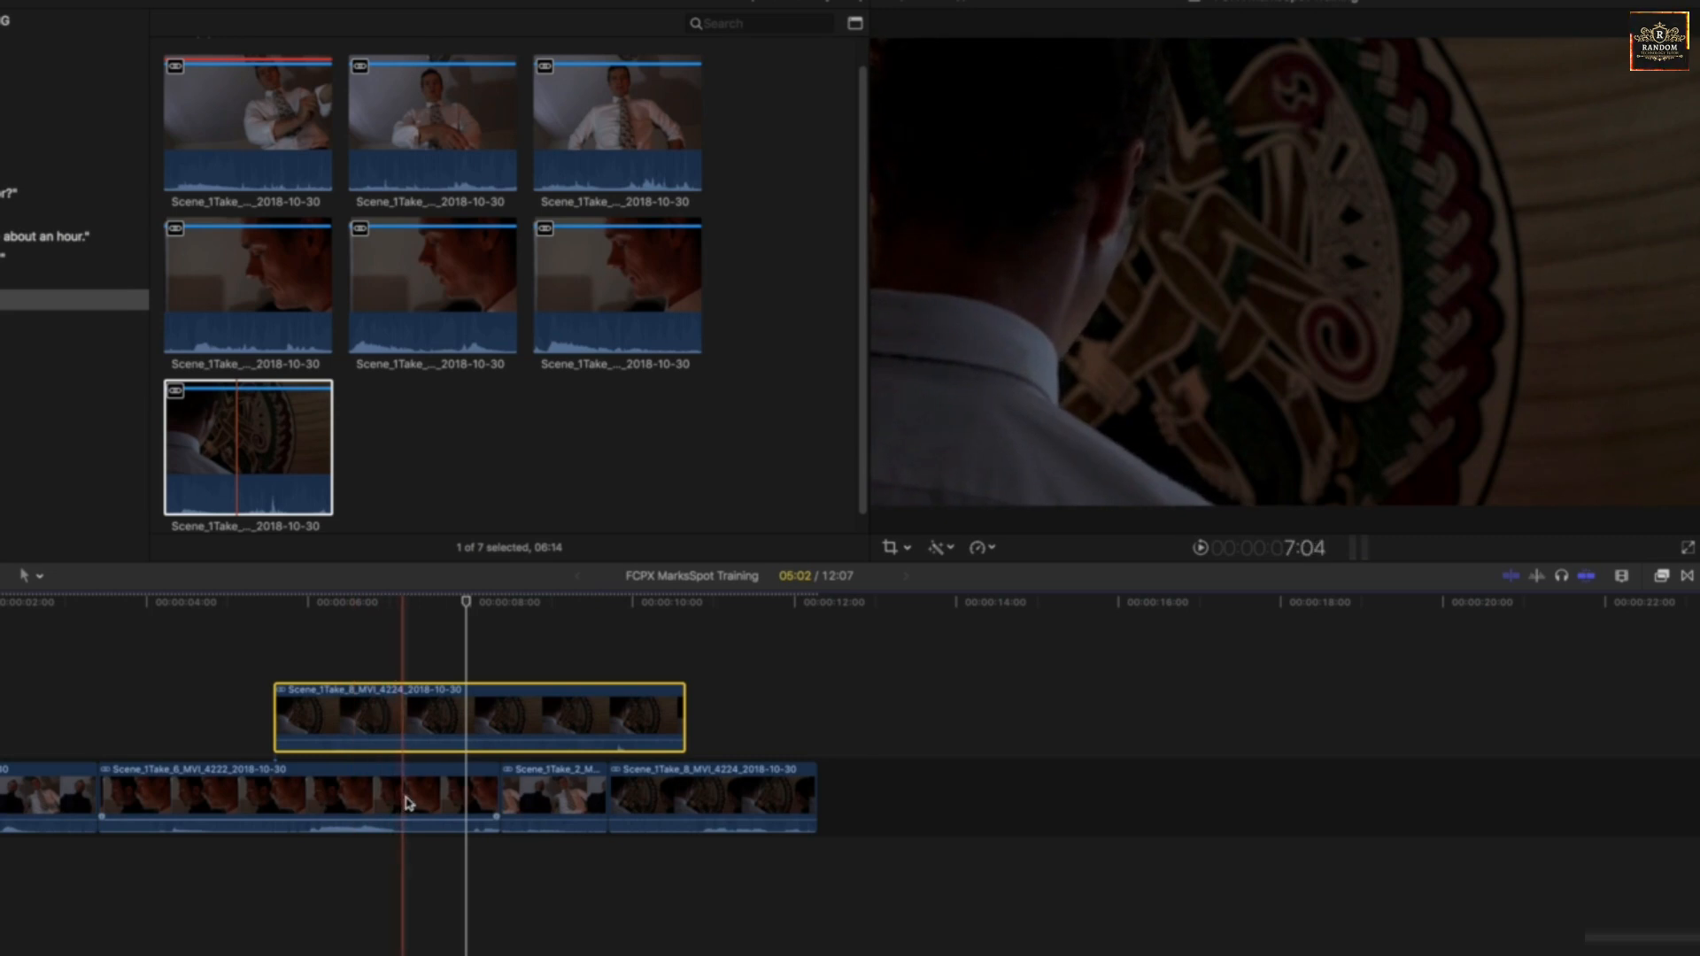
Turn audio skimming on and off again, and select the Scene_1Take_5_MVI_4221_2018-10-30 clip in the browser
left_click(1538, 578)
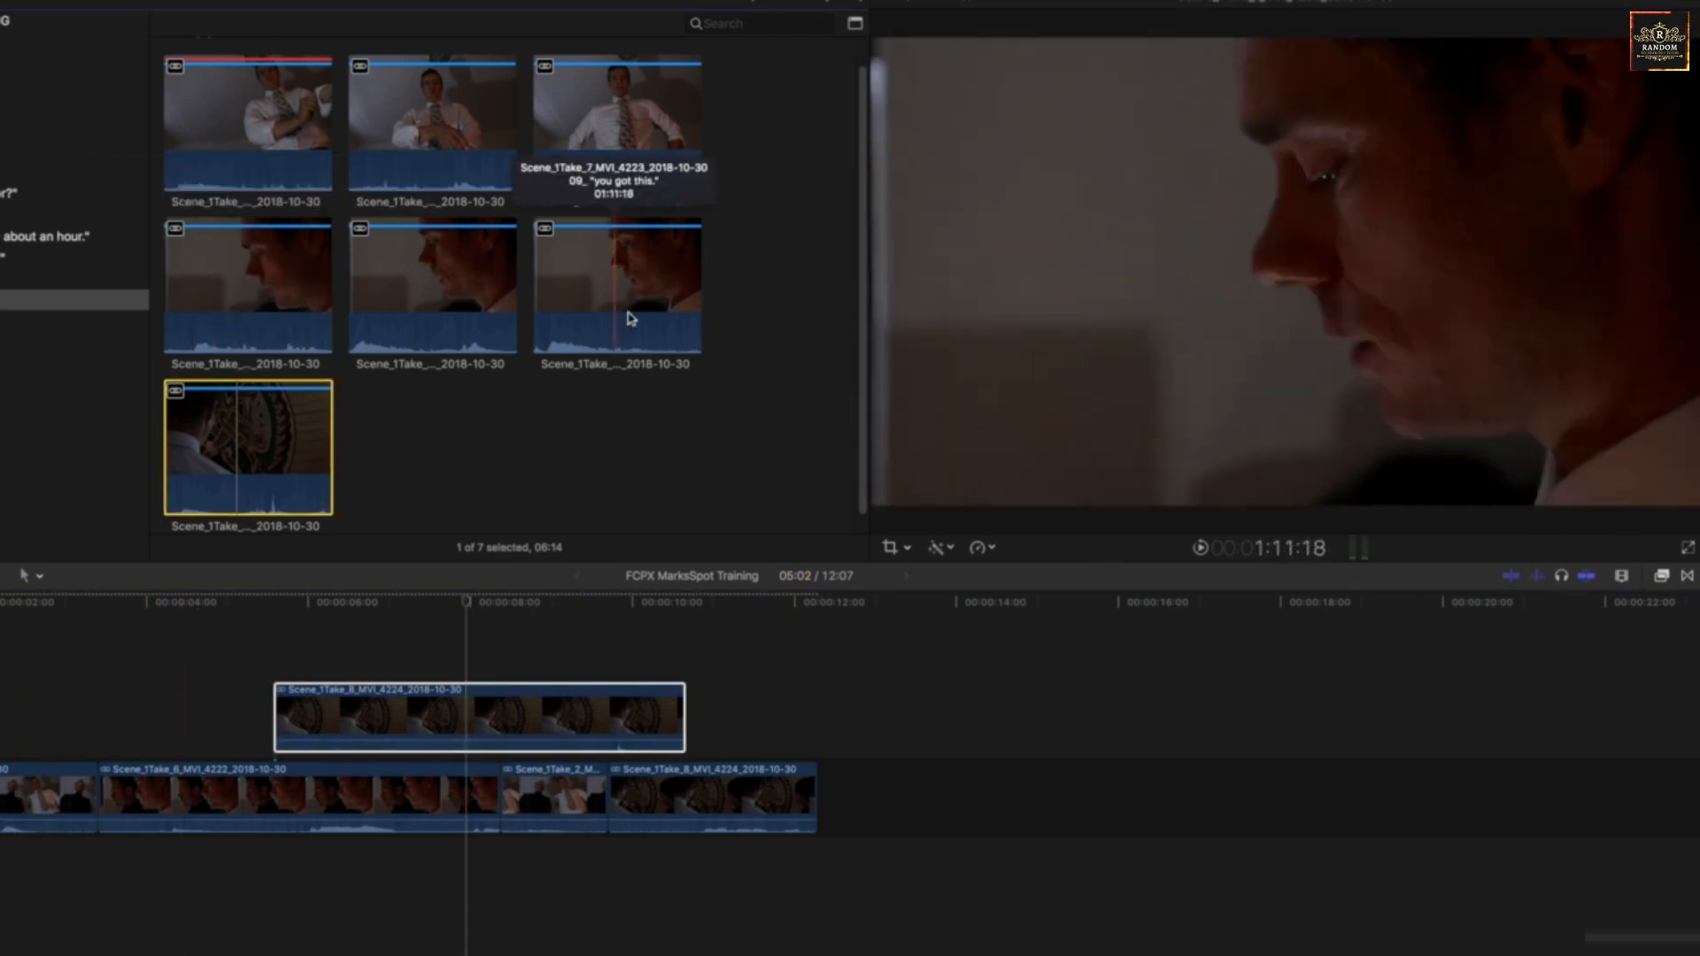
left_click(1536, 577)
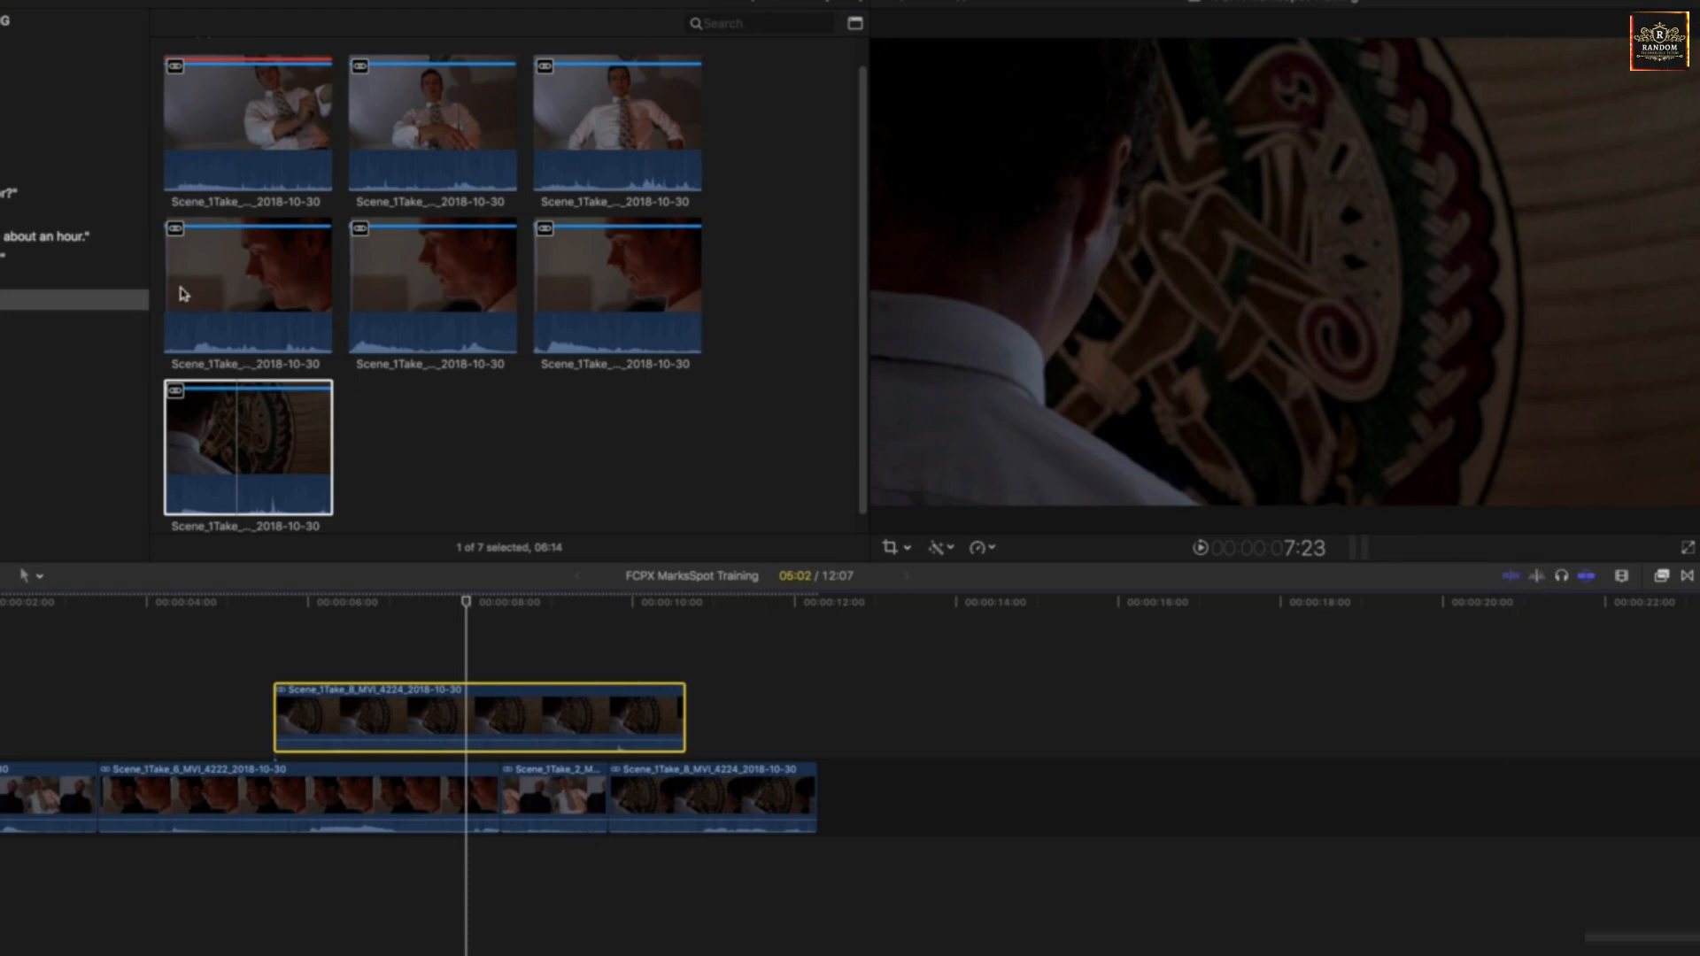
left_click(208, 294)
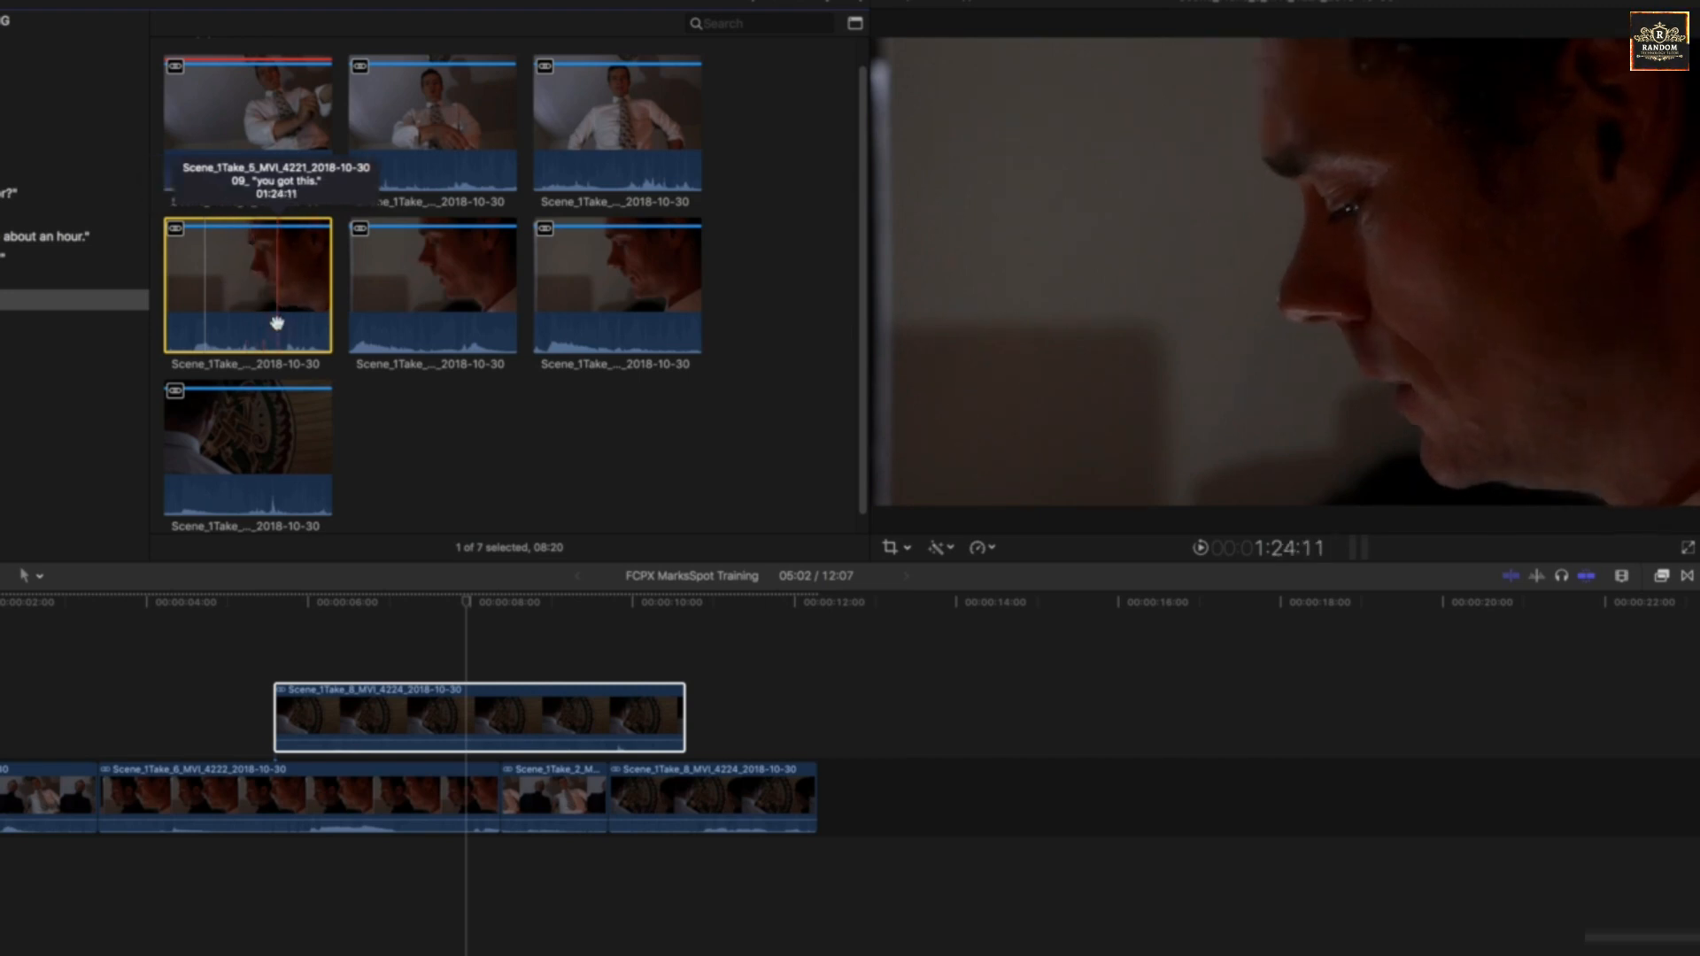
Turn Clip Skimming on, off and on again to compare its behaviour on the timeline clips
left_click(278, 16)
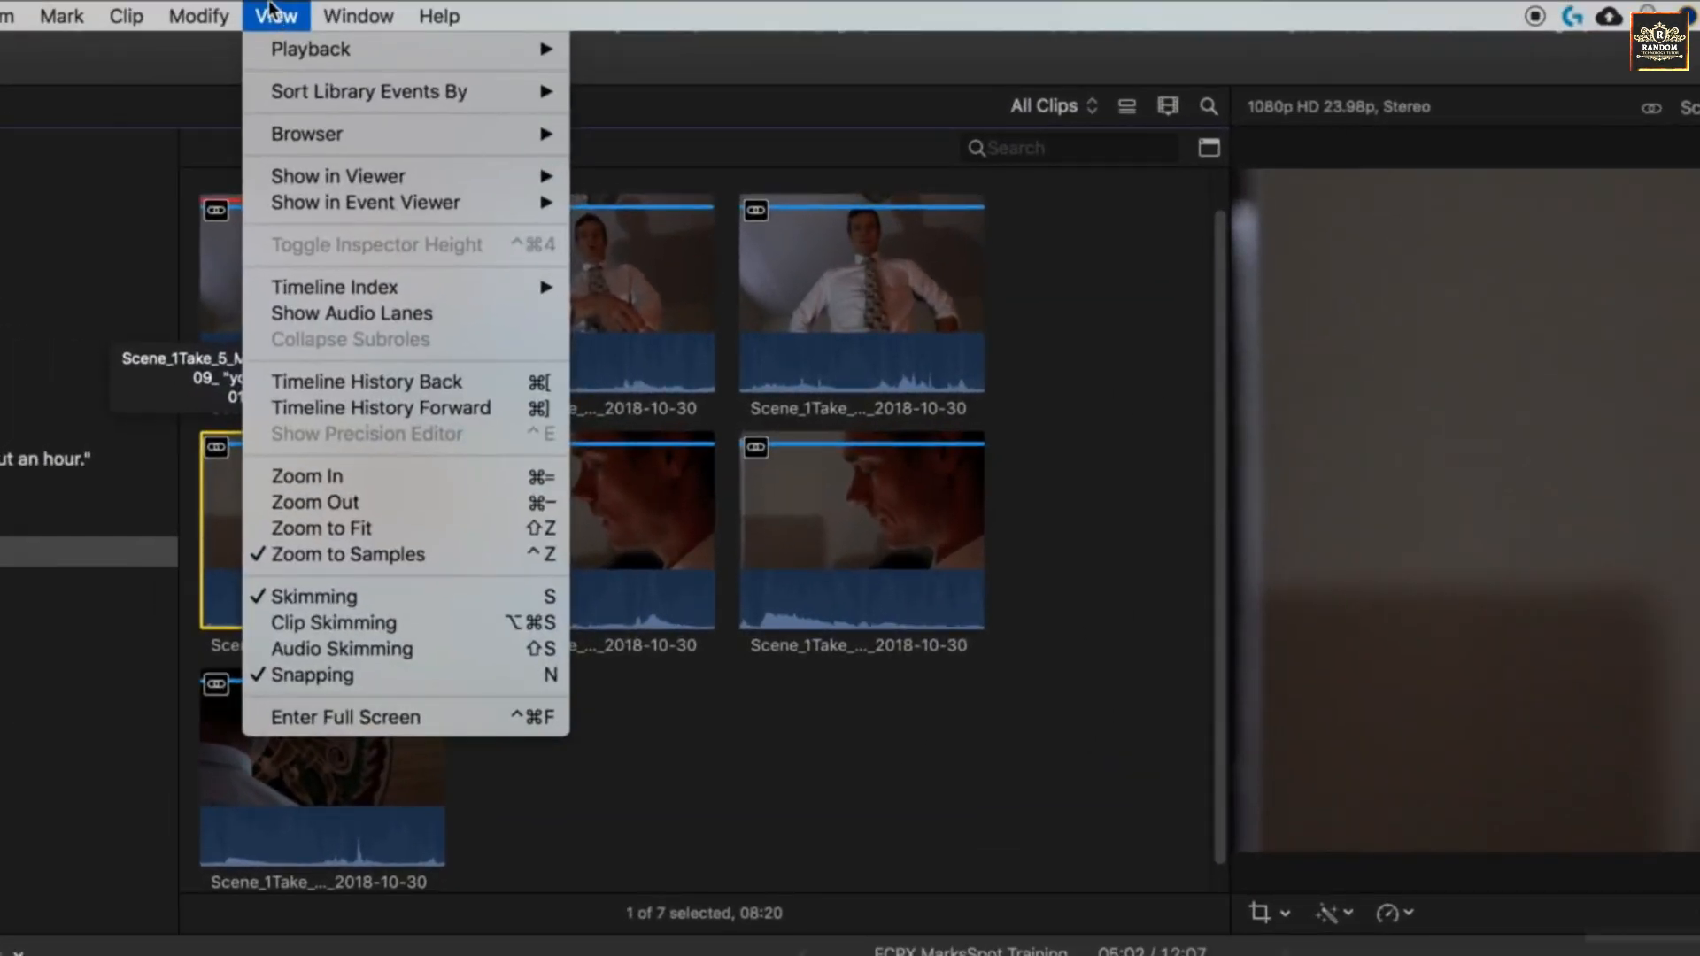
left_click(411, 624)
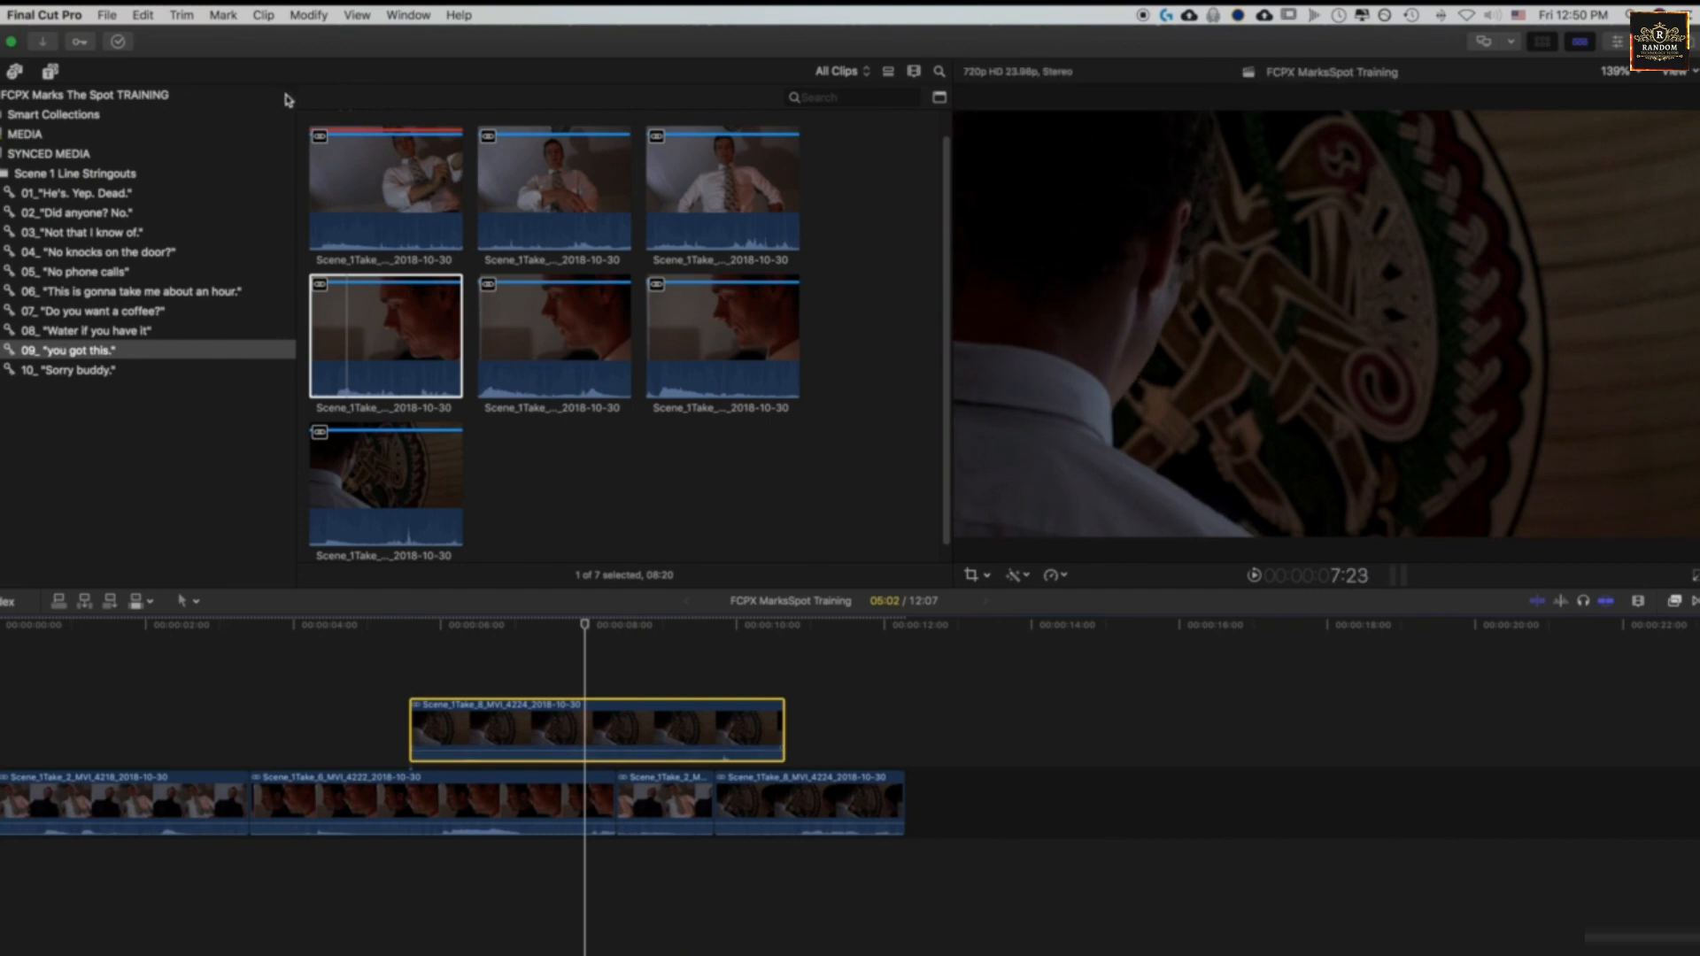
left_click(363, 14)
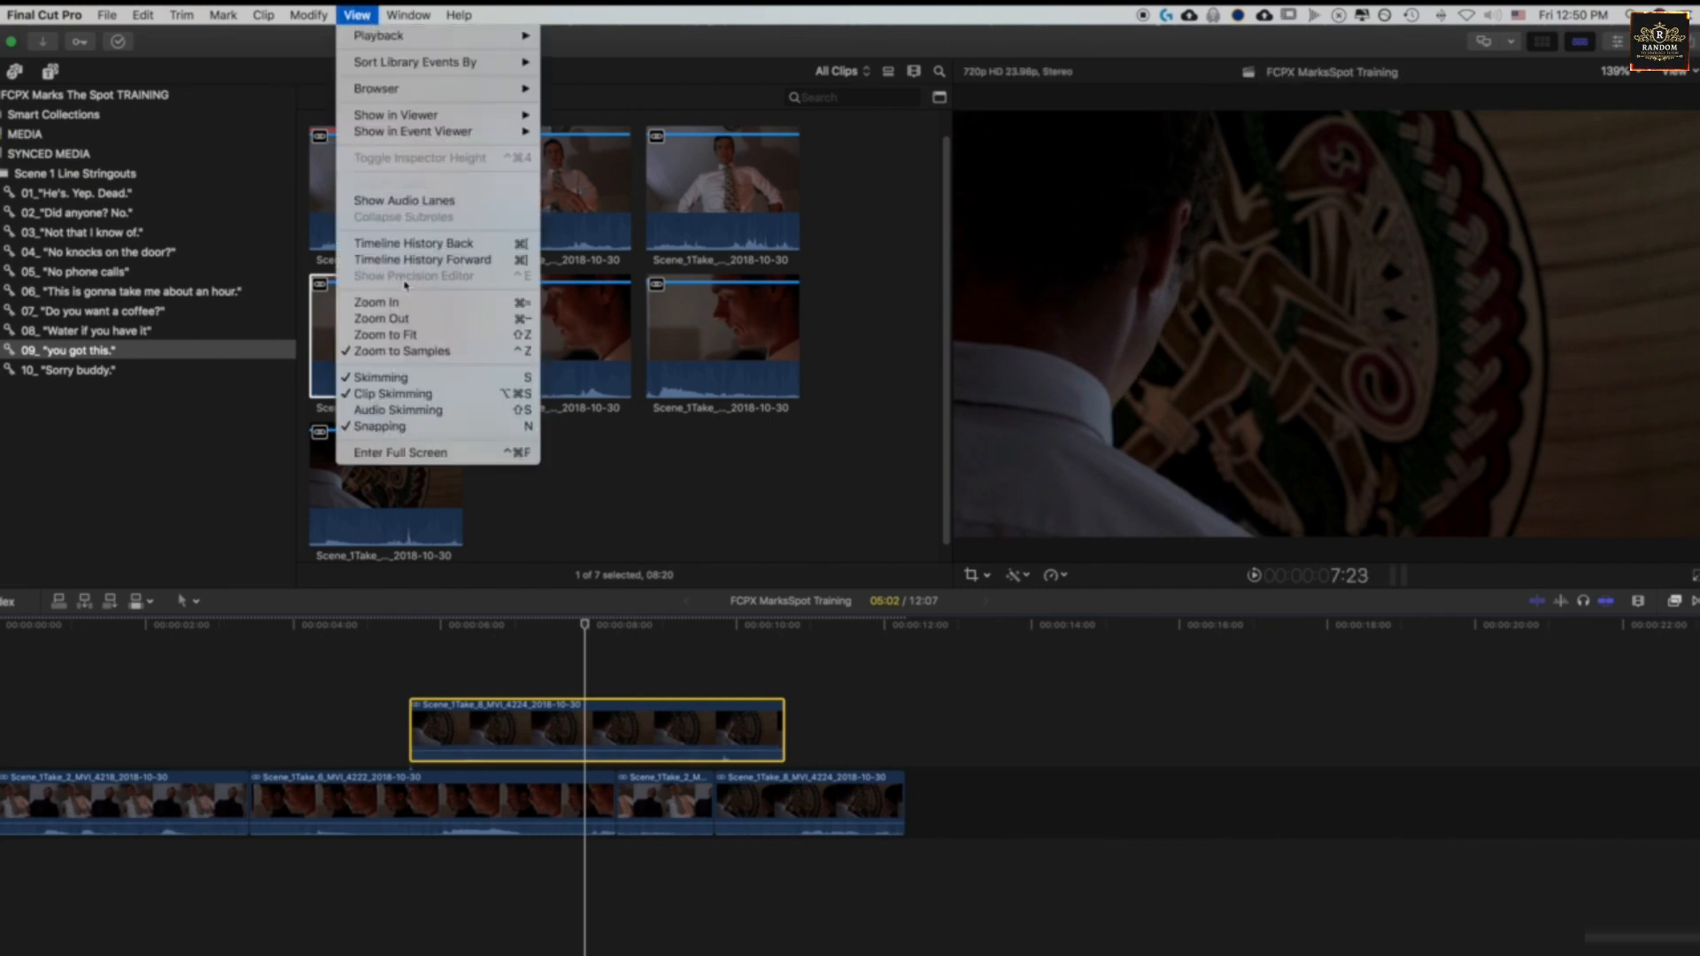
left_click(440, 396)
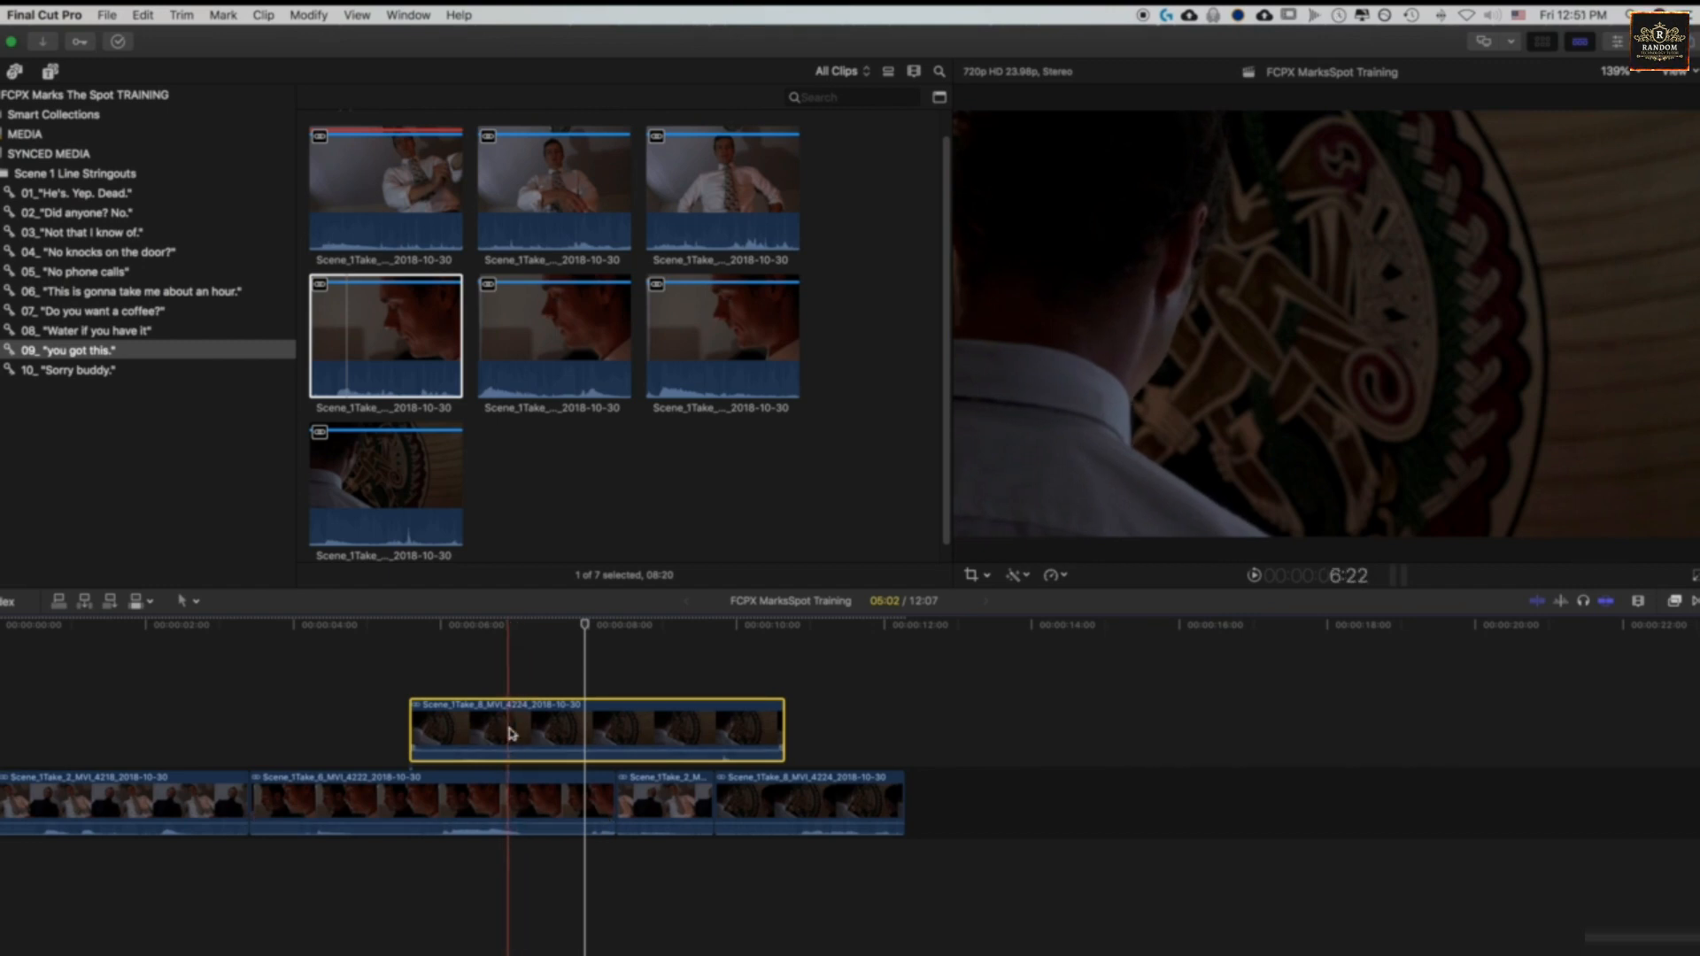
left_click(357, 15)
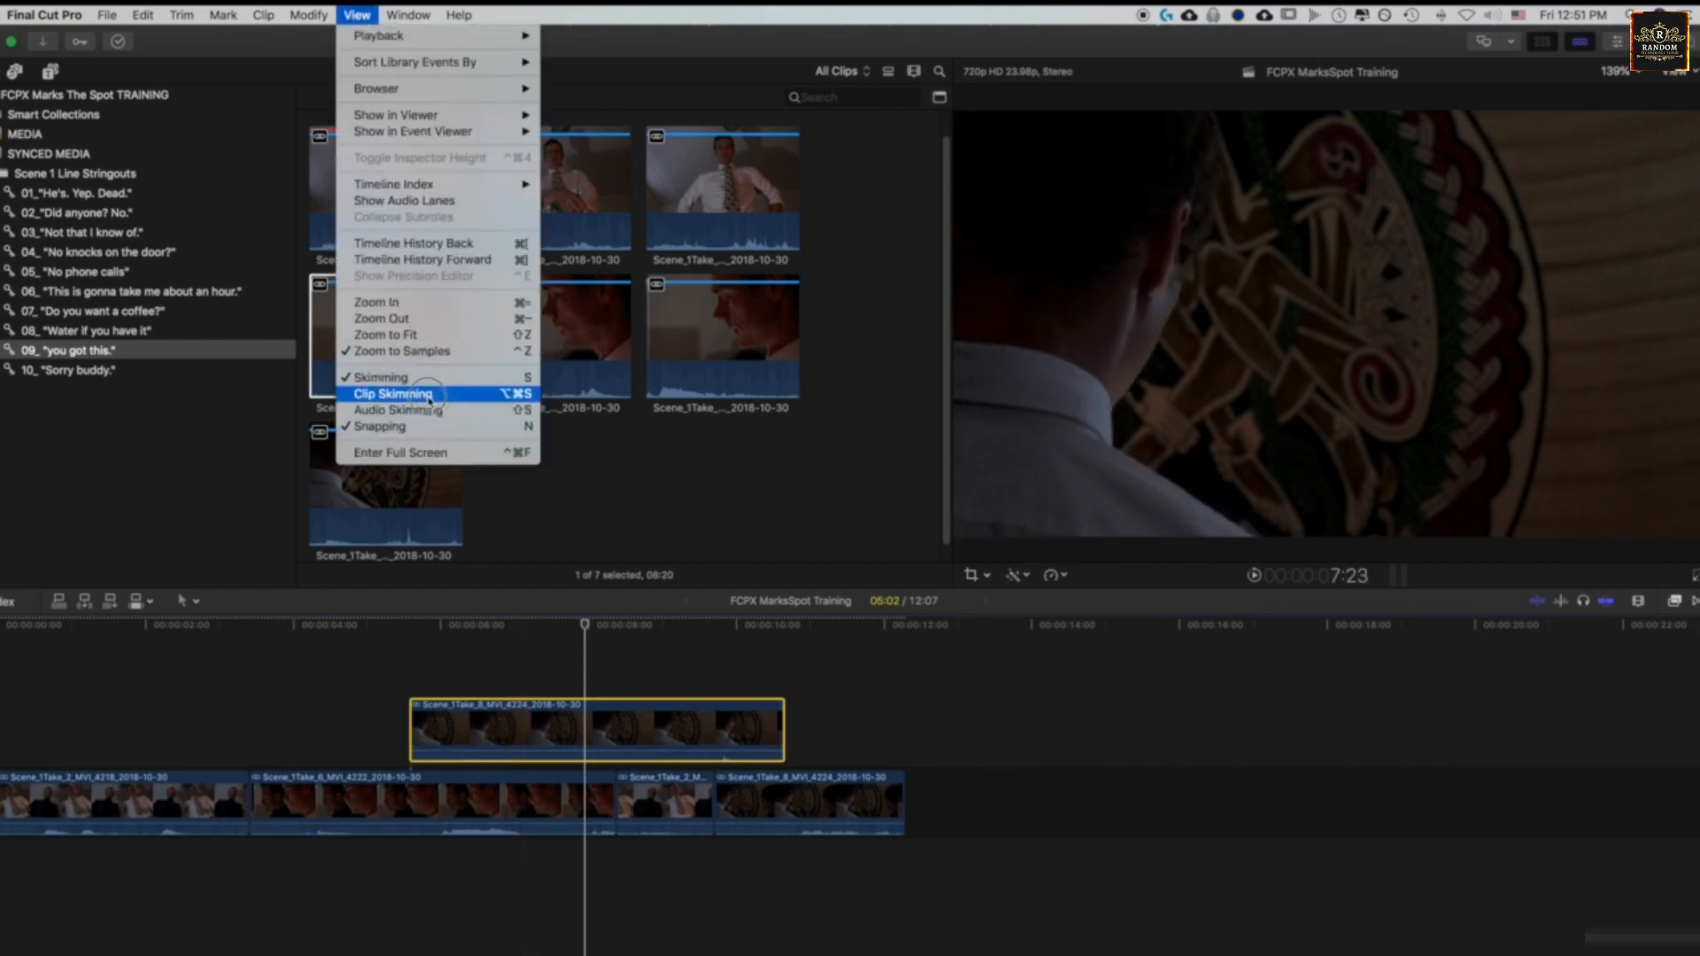
left_click(430, 399)
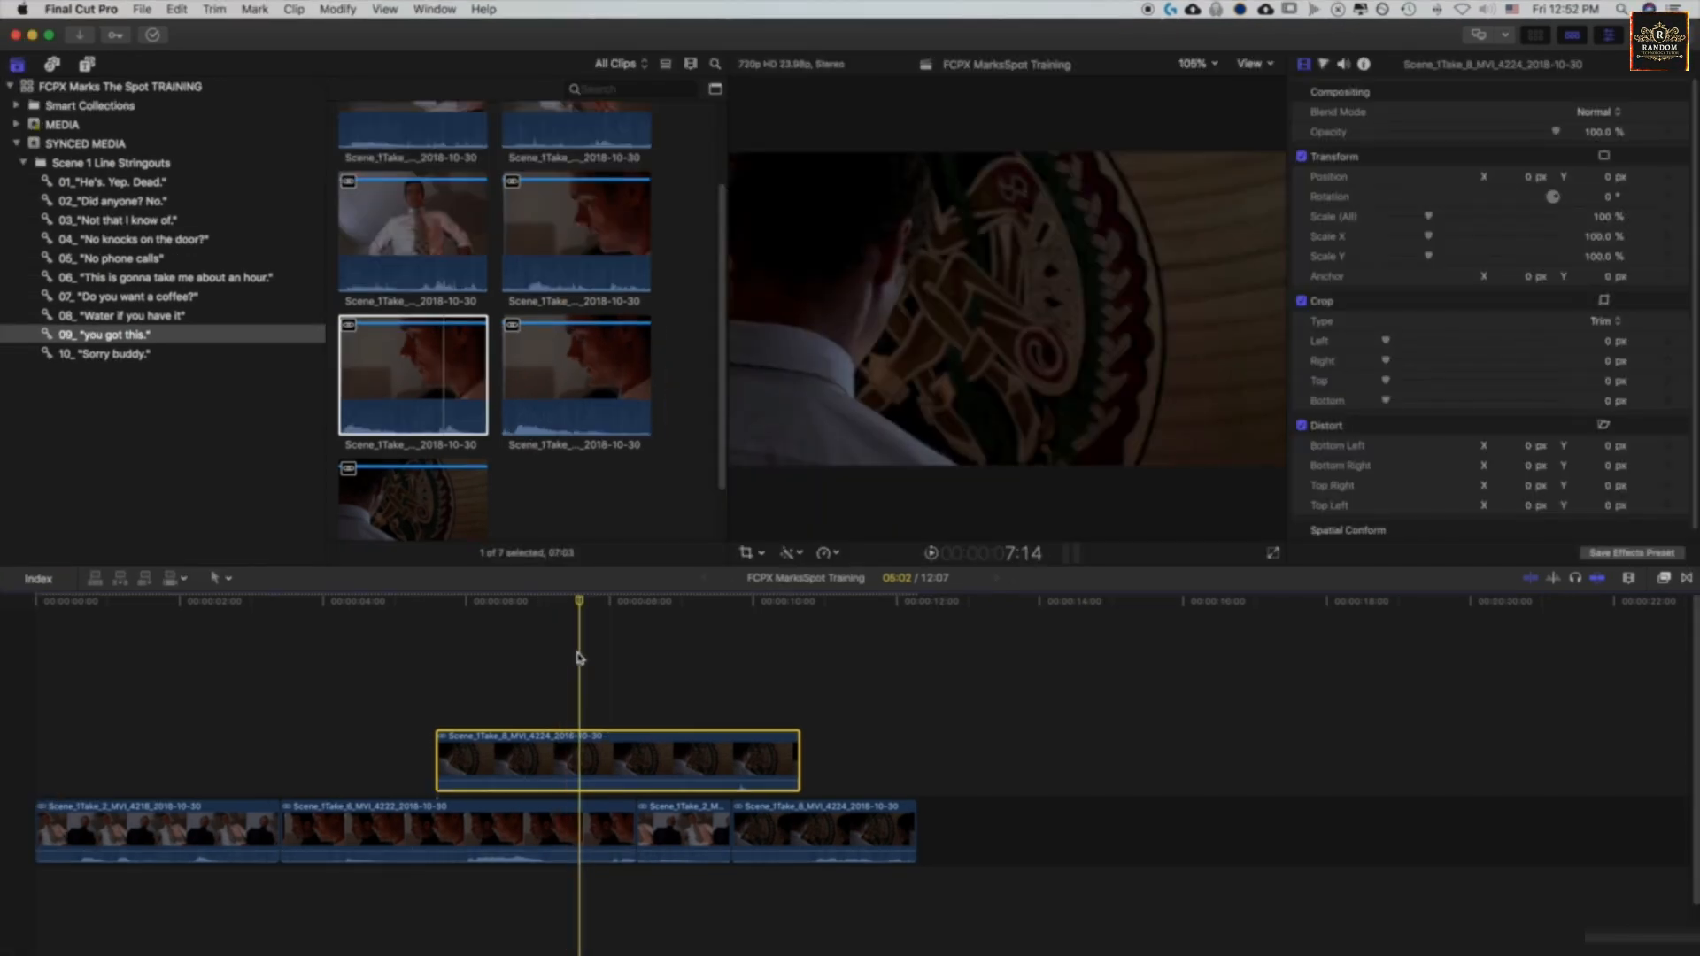
Turn off both Skimming and Clip Skimming for the timeline
left_click(369, 10)
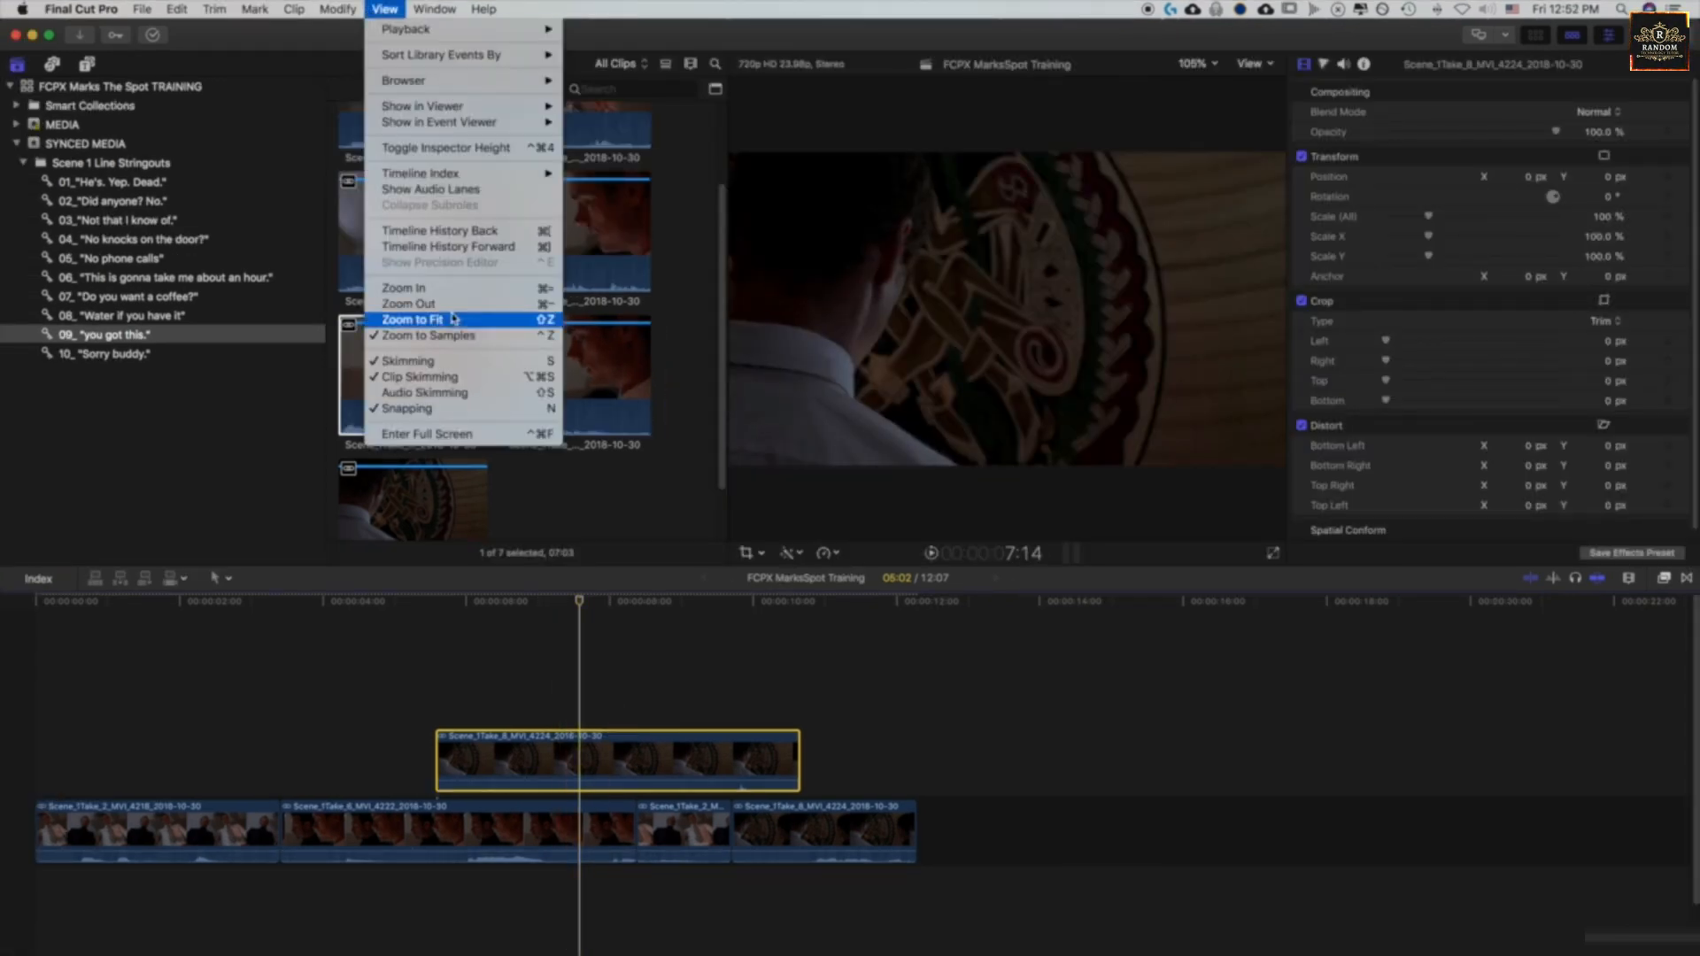
left_click(444, 363)
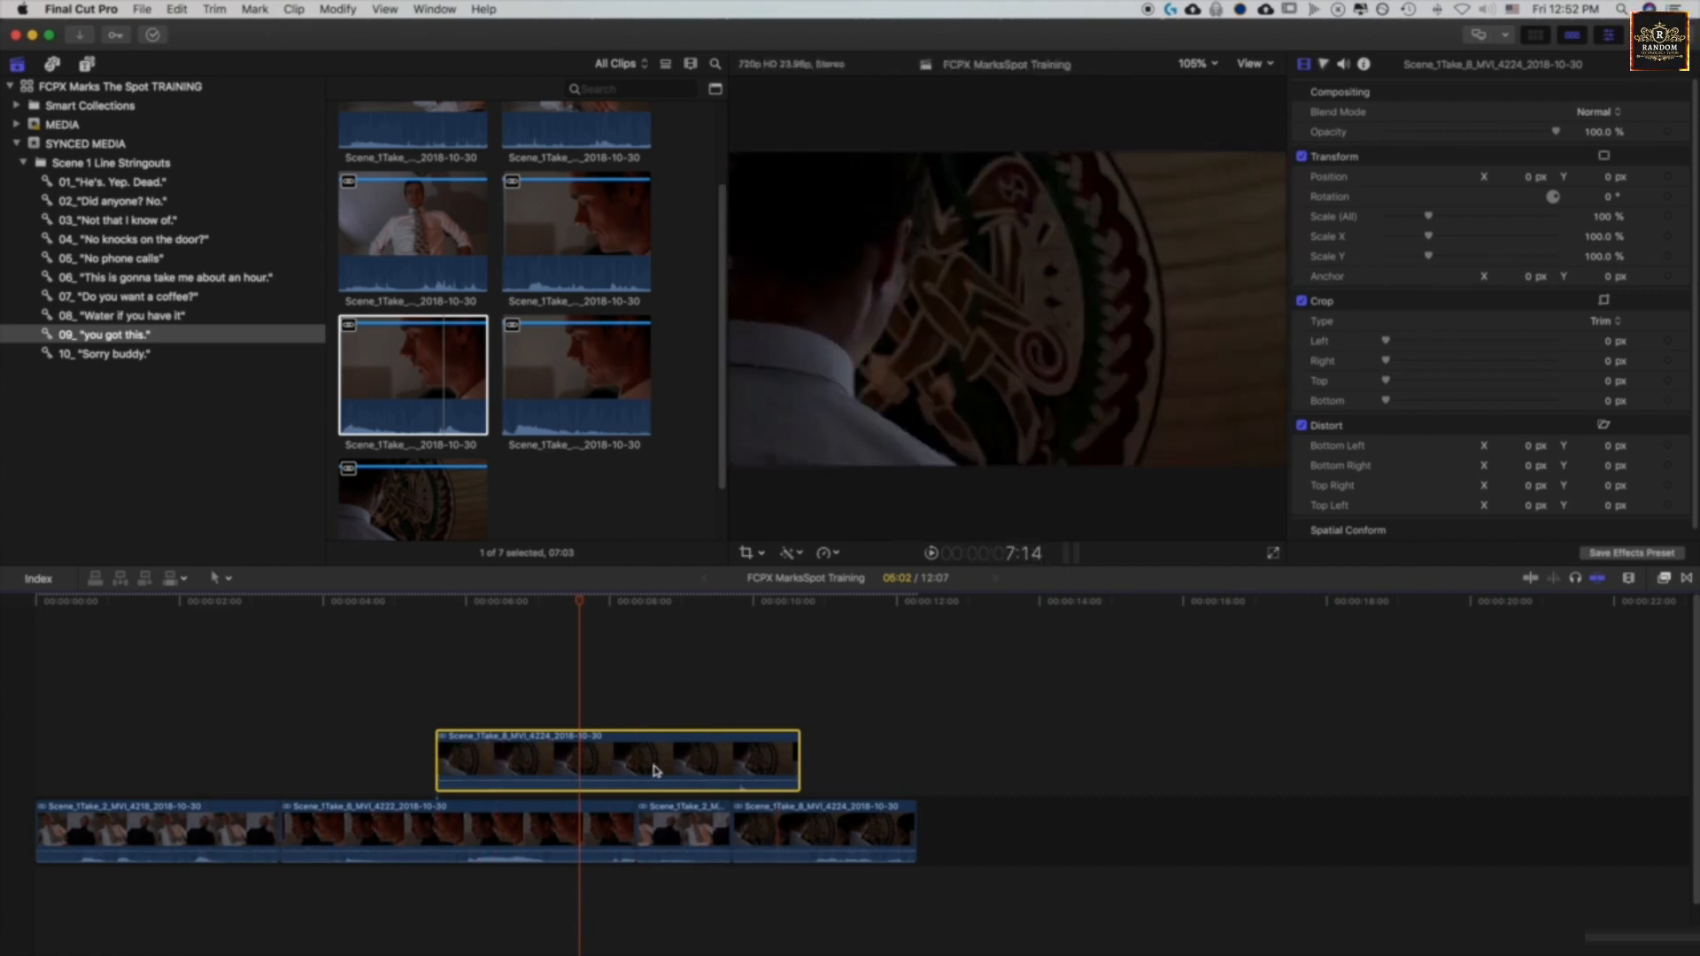
left_click(336, 9)
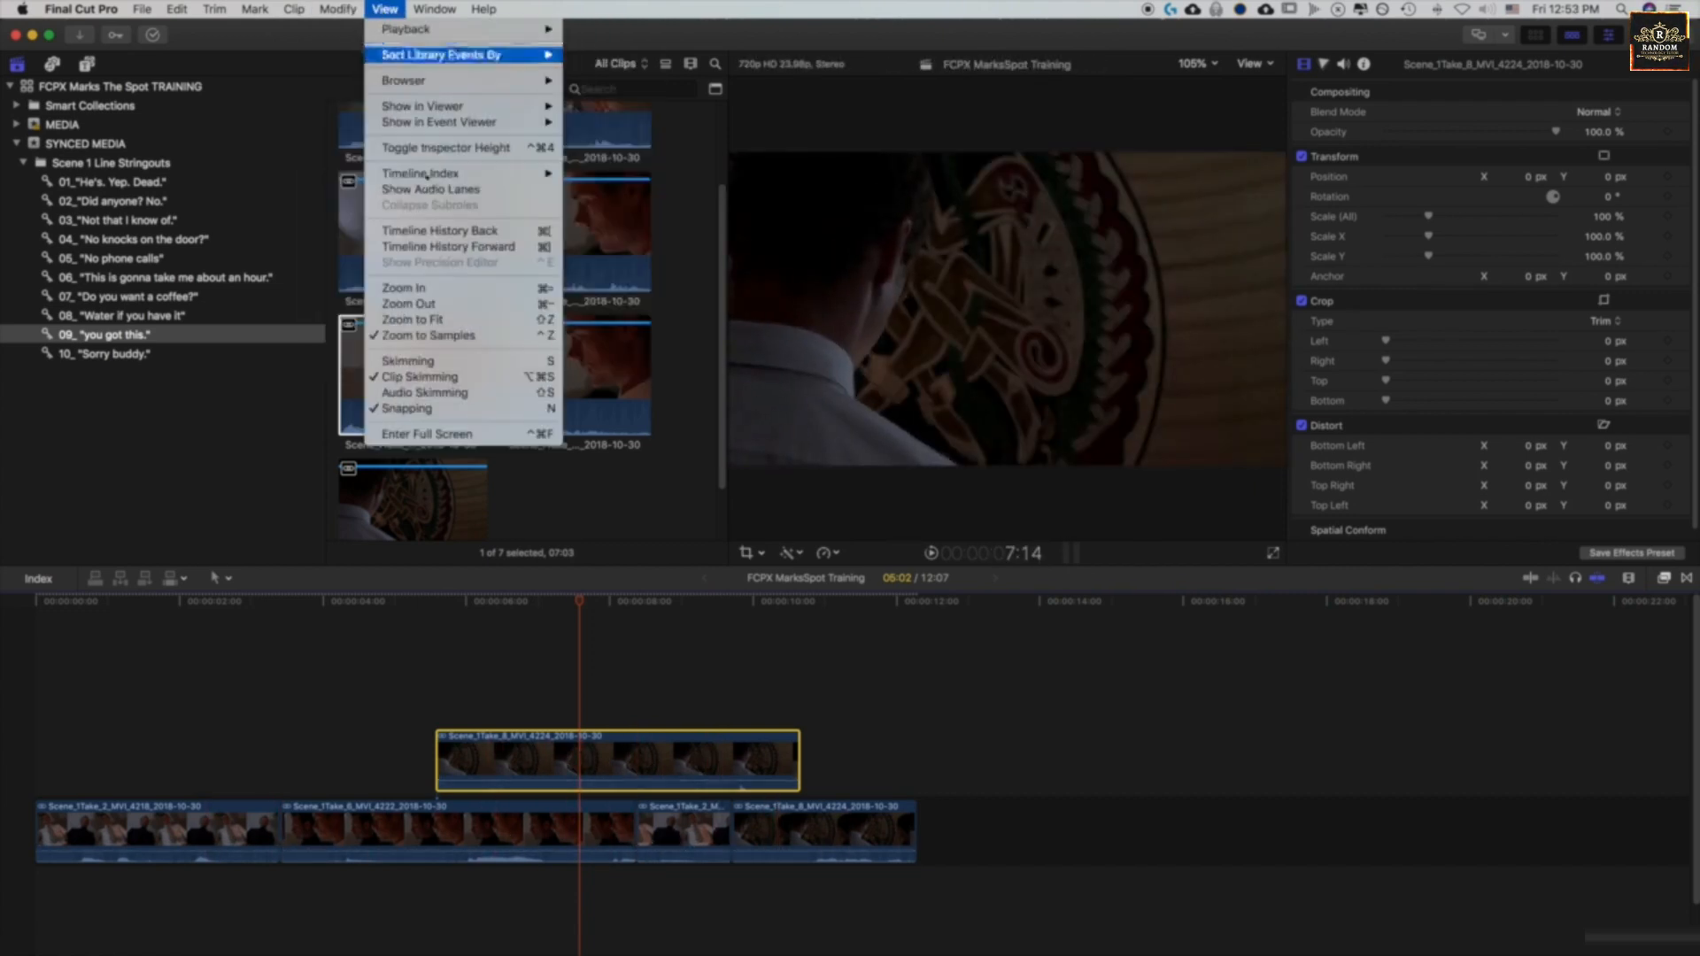
left_click(474, 379)
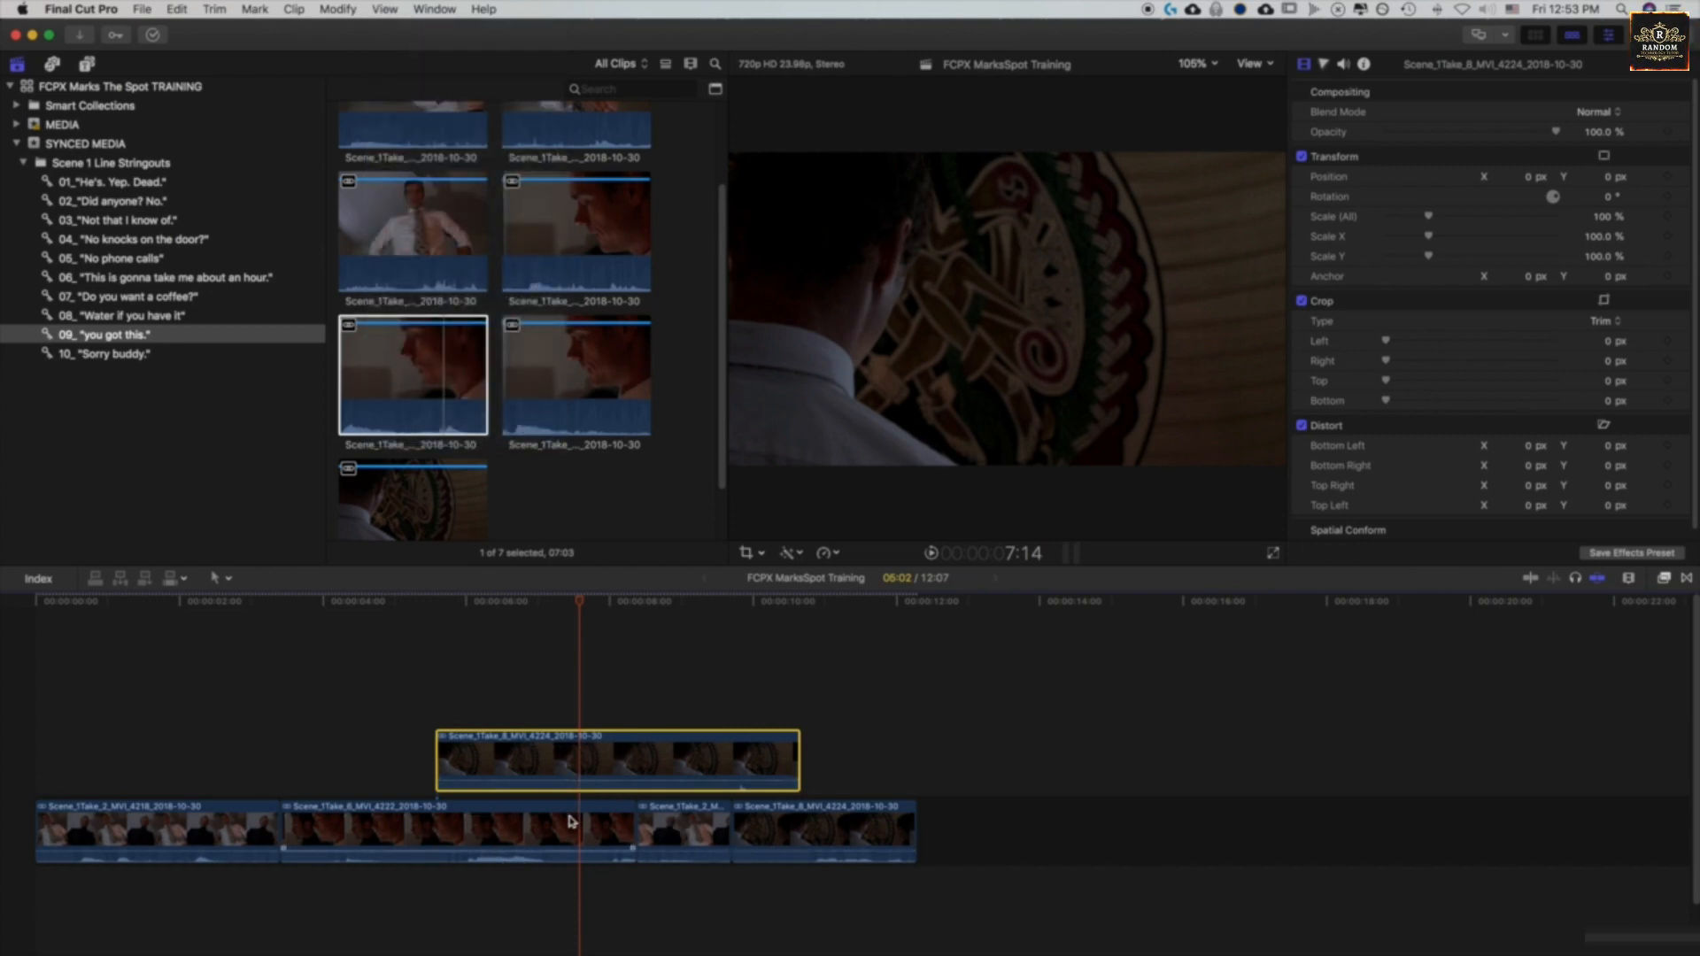
Switch between the Trim and Range Selection editing tools, and return to the Select tool
key("b")
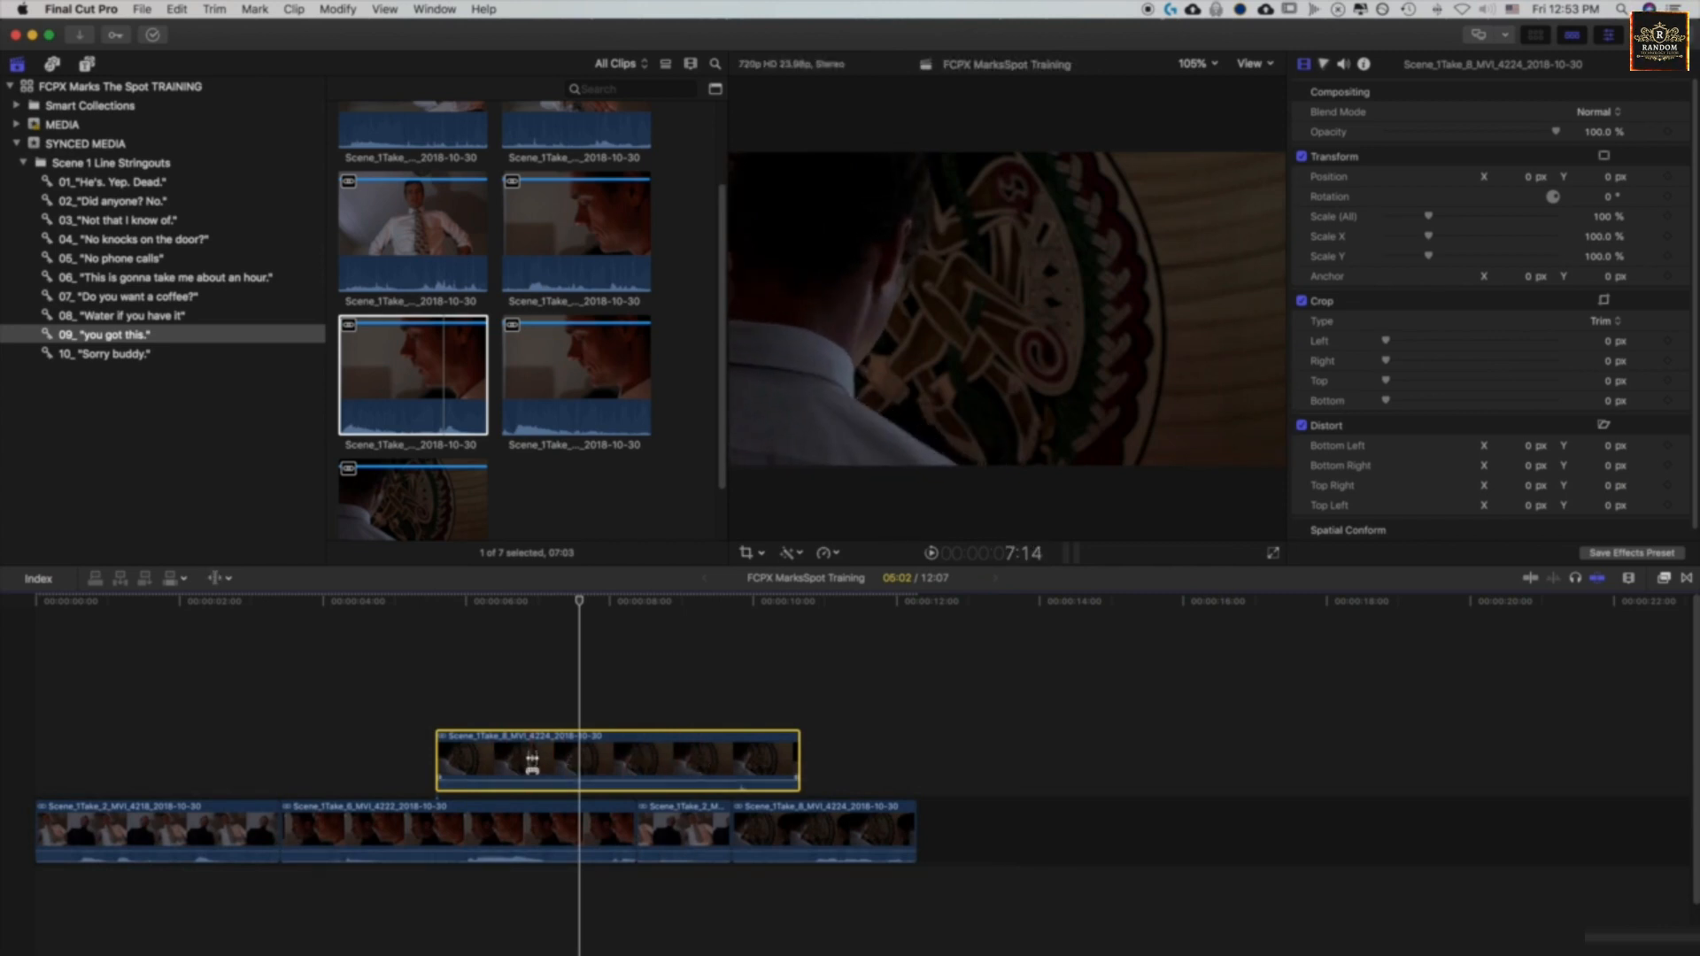
key("t")
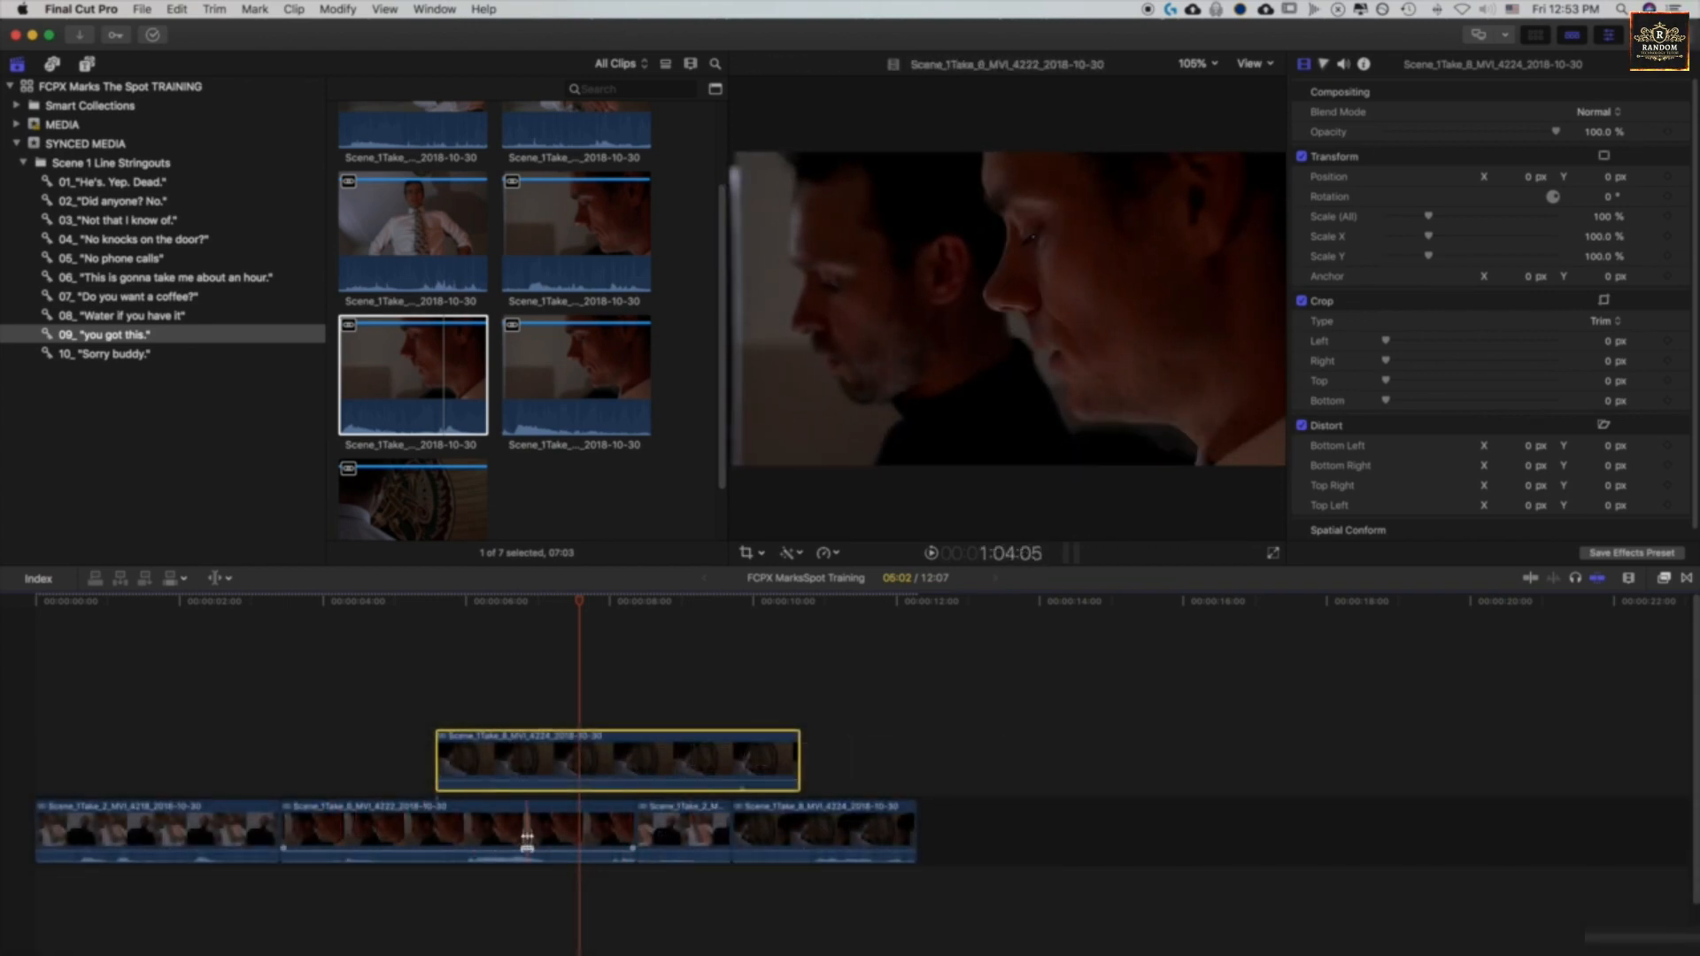
key("r")
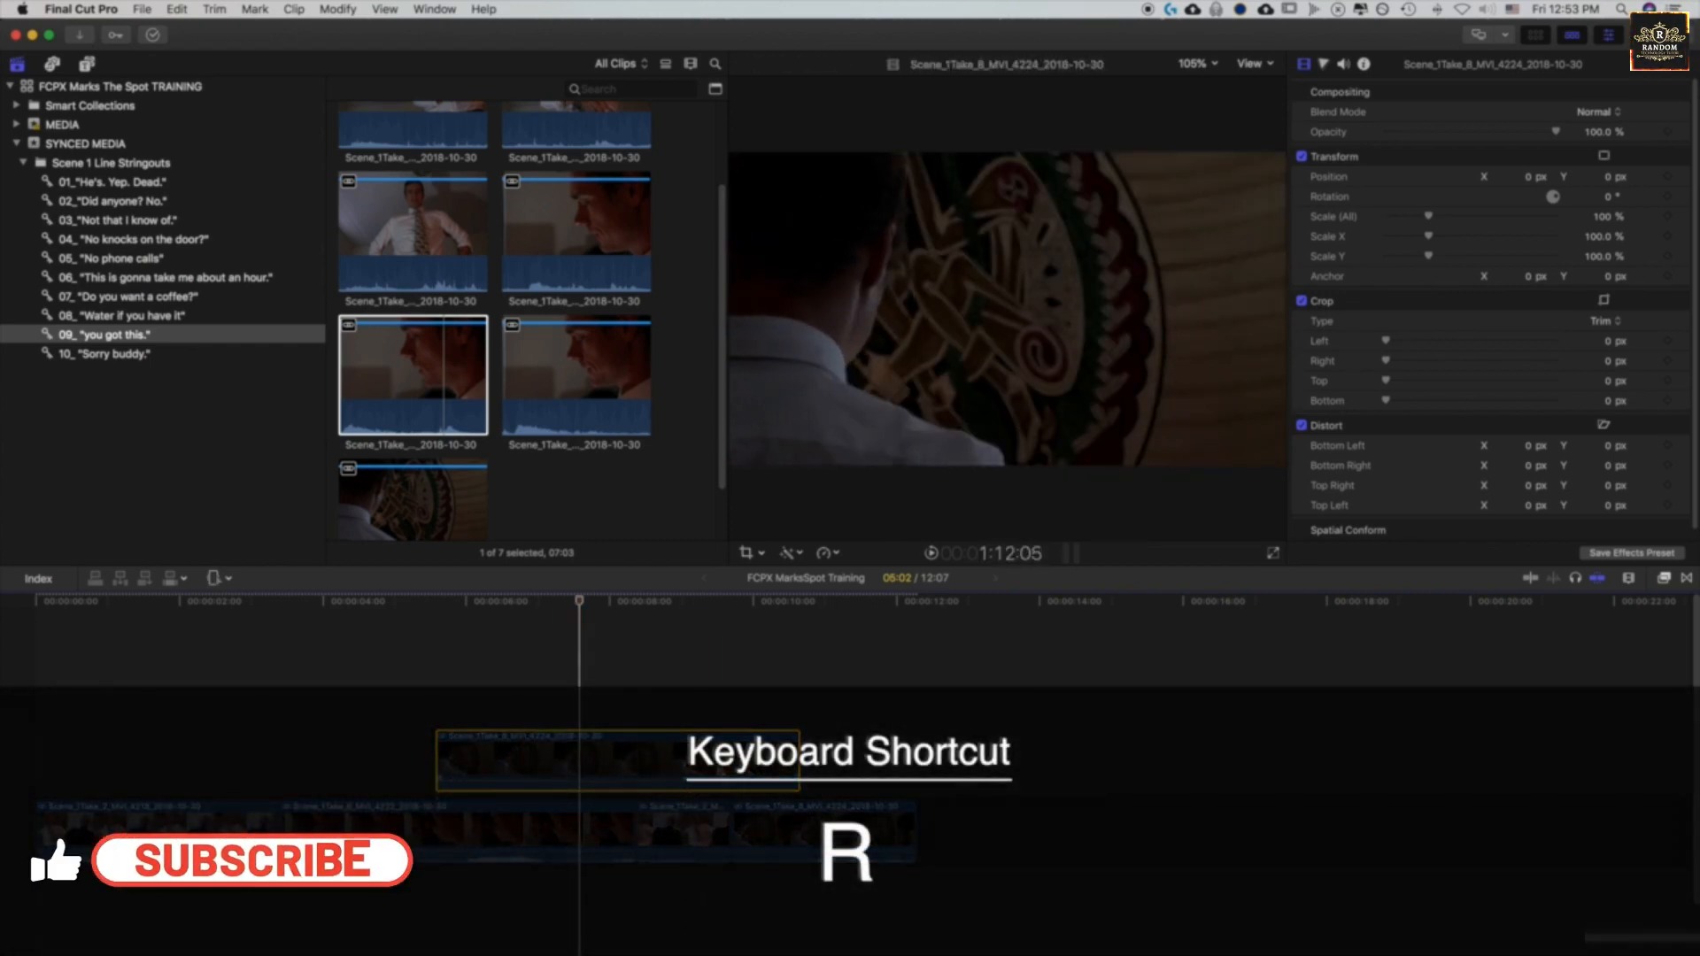
key("a")
Play the timeline from about the 3-second mark and shuttle backwards through the edit at increasing speed
left_click(266, 598)
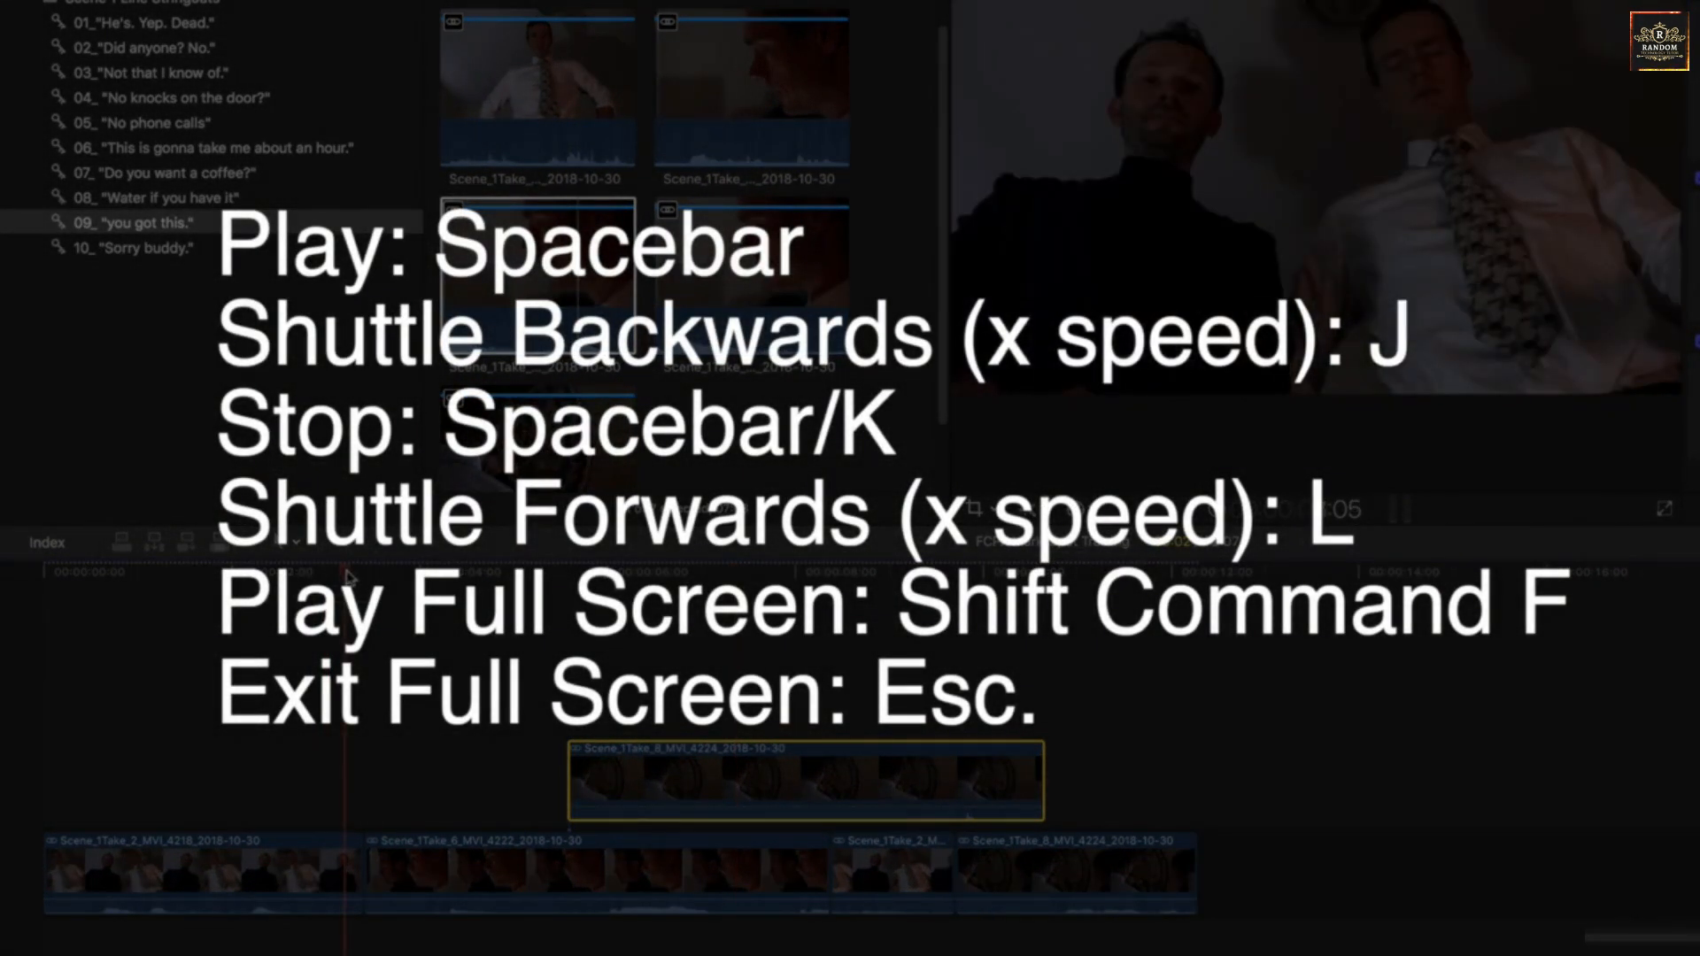
key("space")
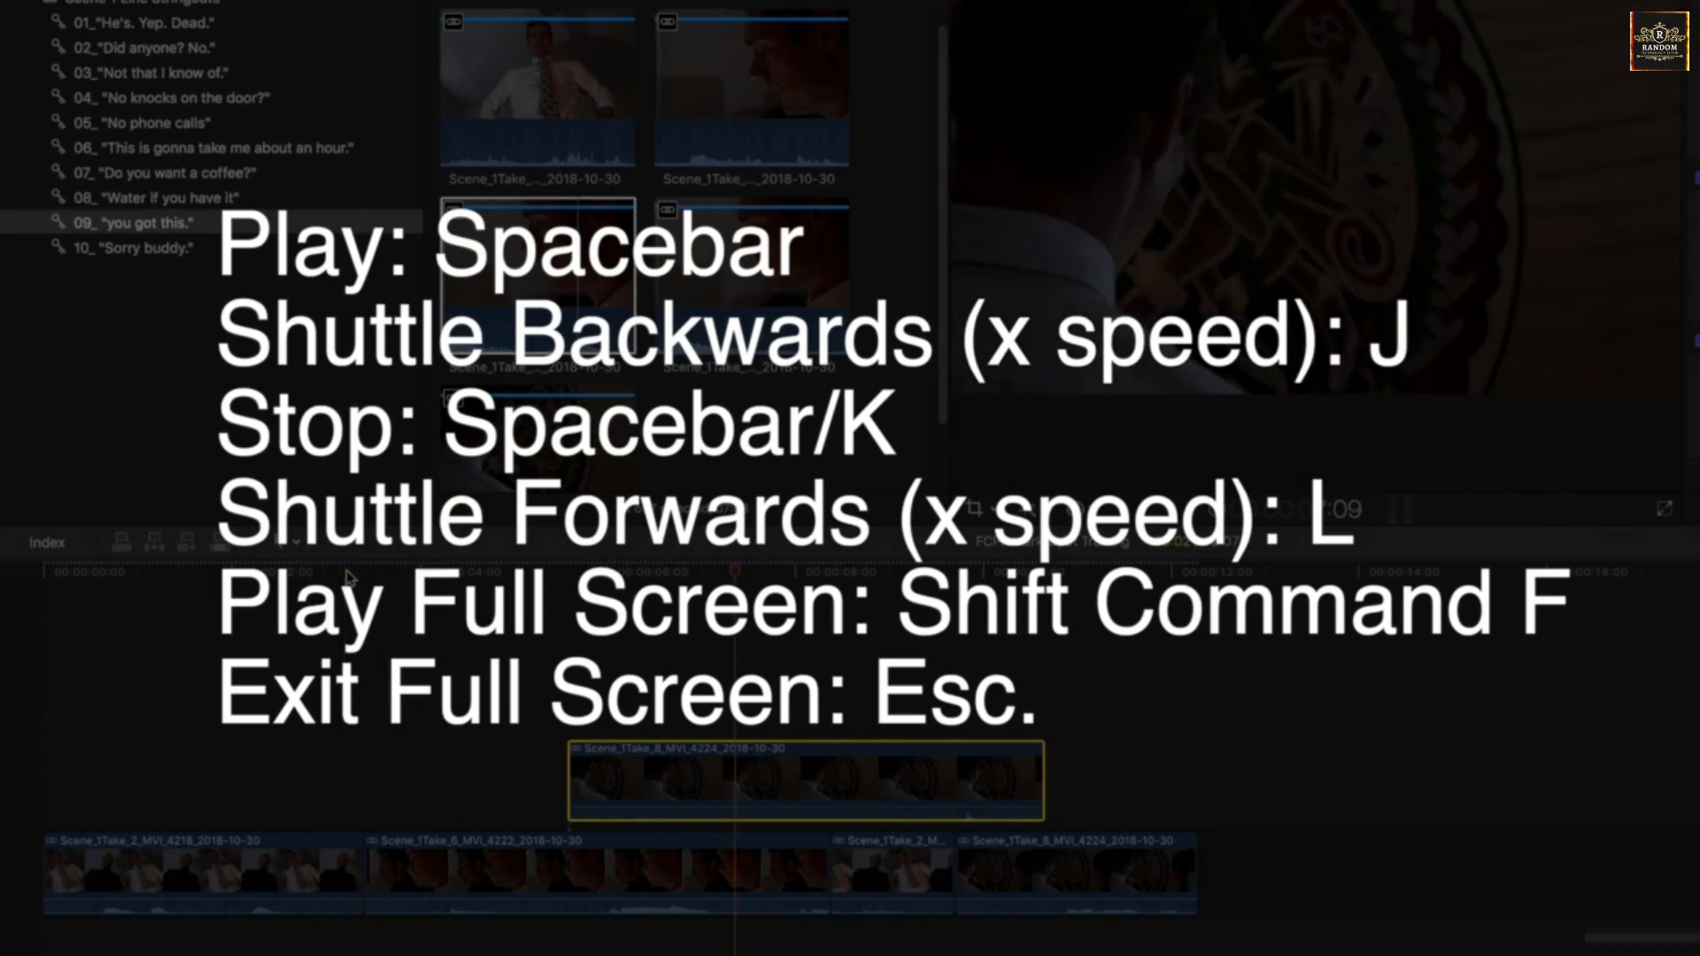
key("j")
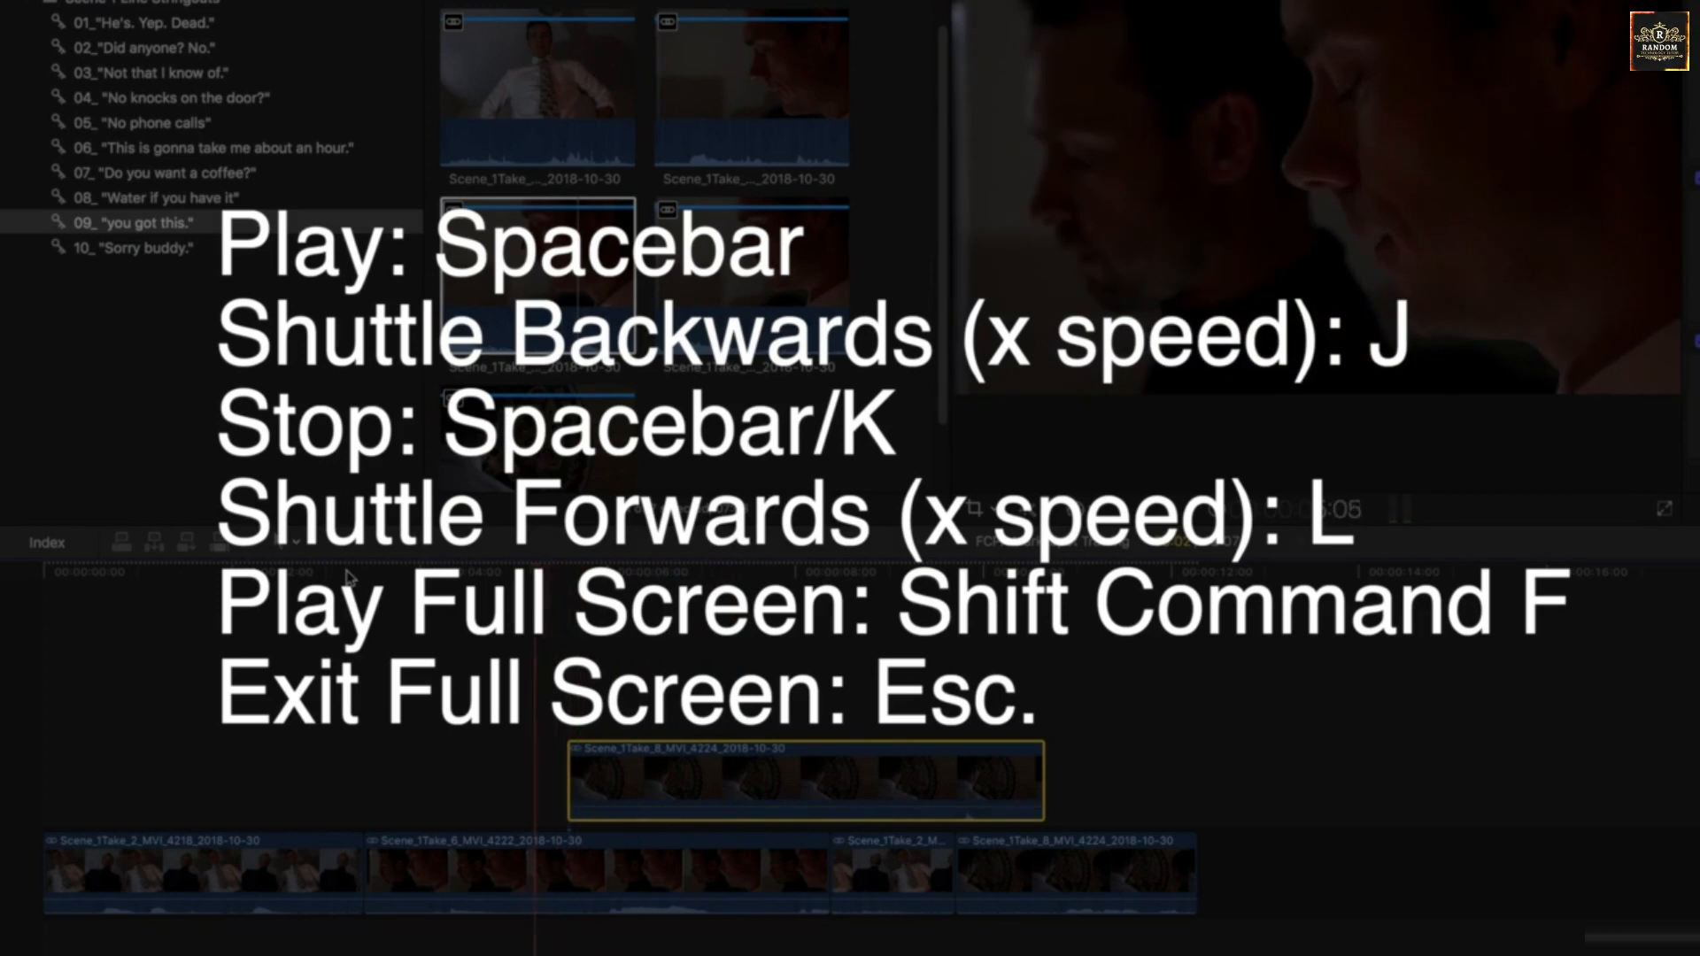
key("j")
key("j")
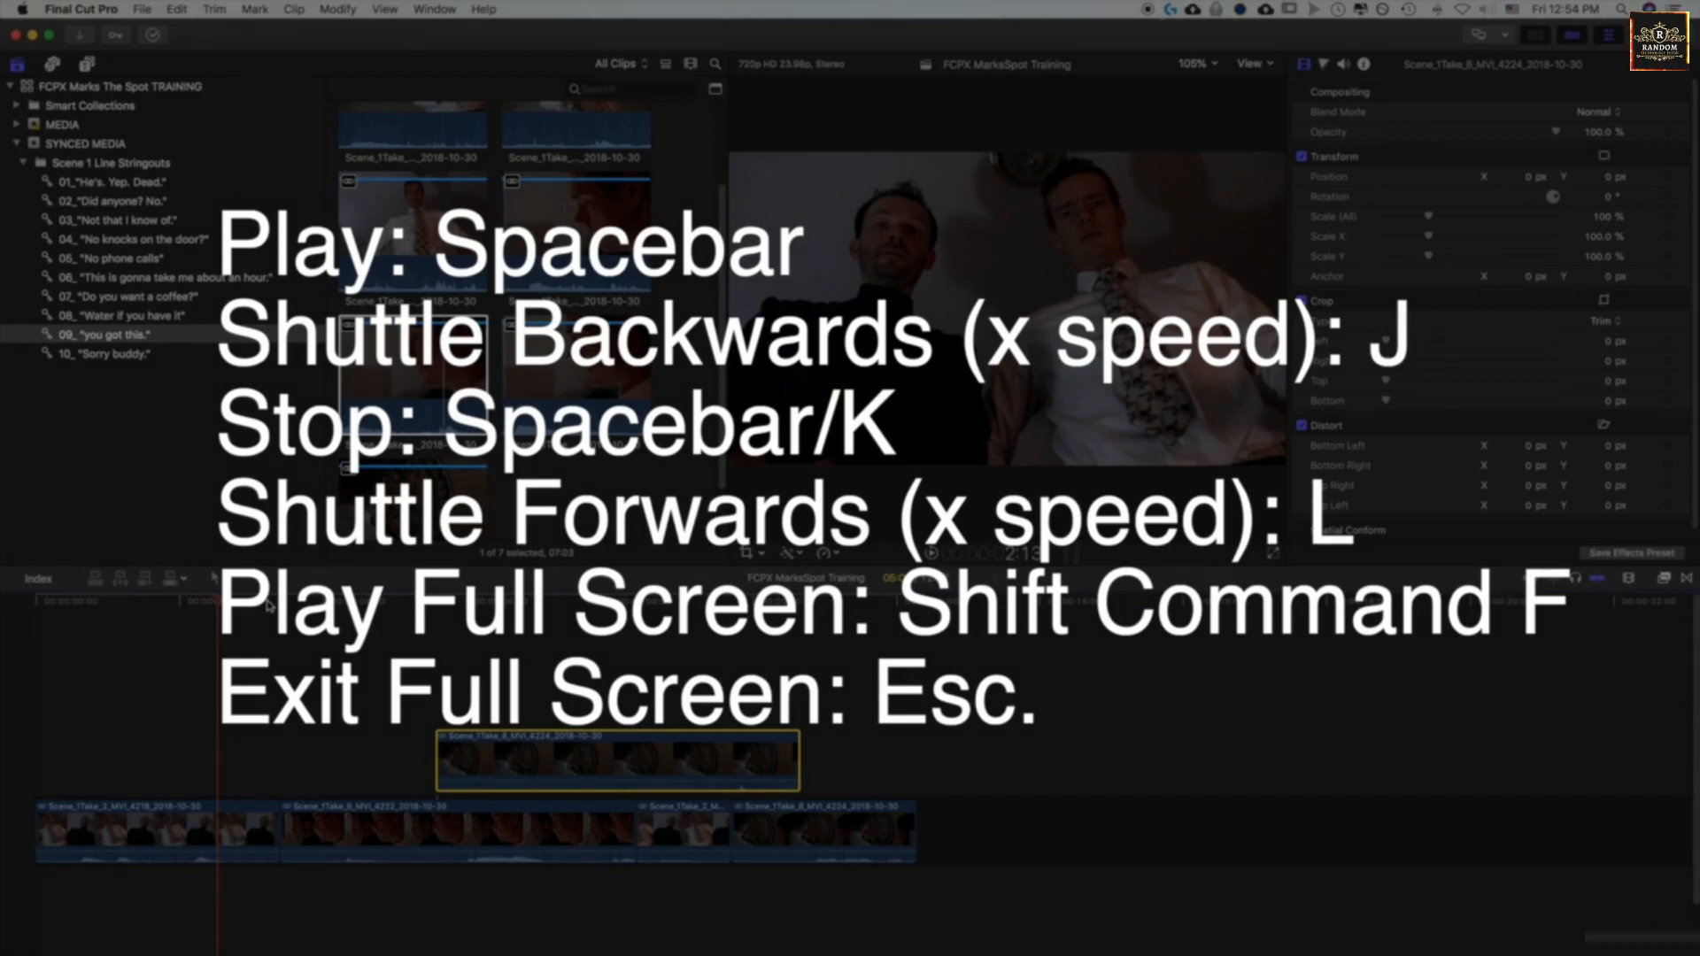
Play the timeline in full screen and return to the normal editing view
key("shift+super+f")
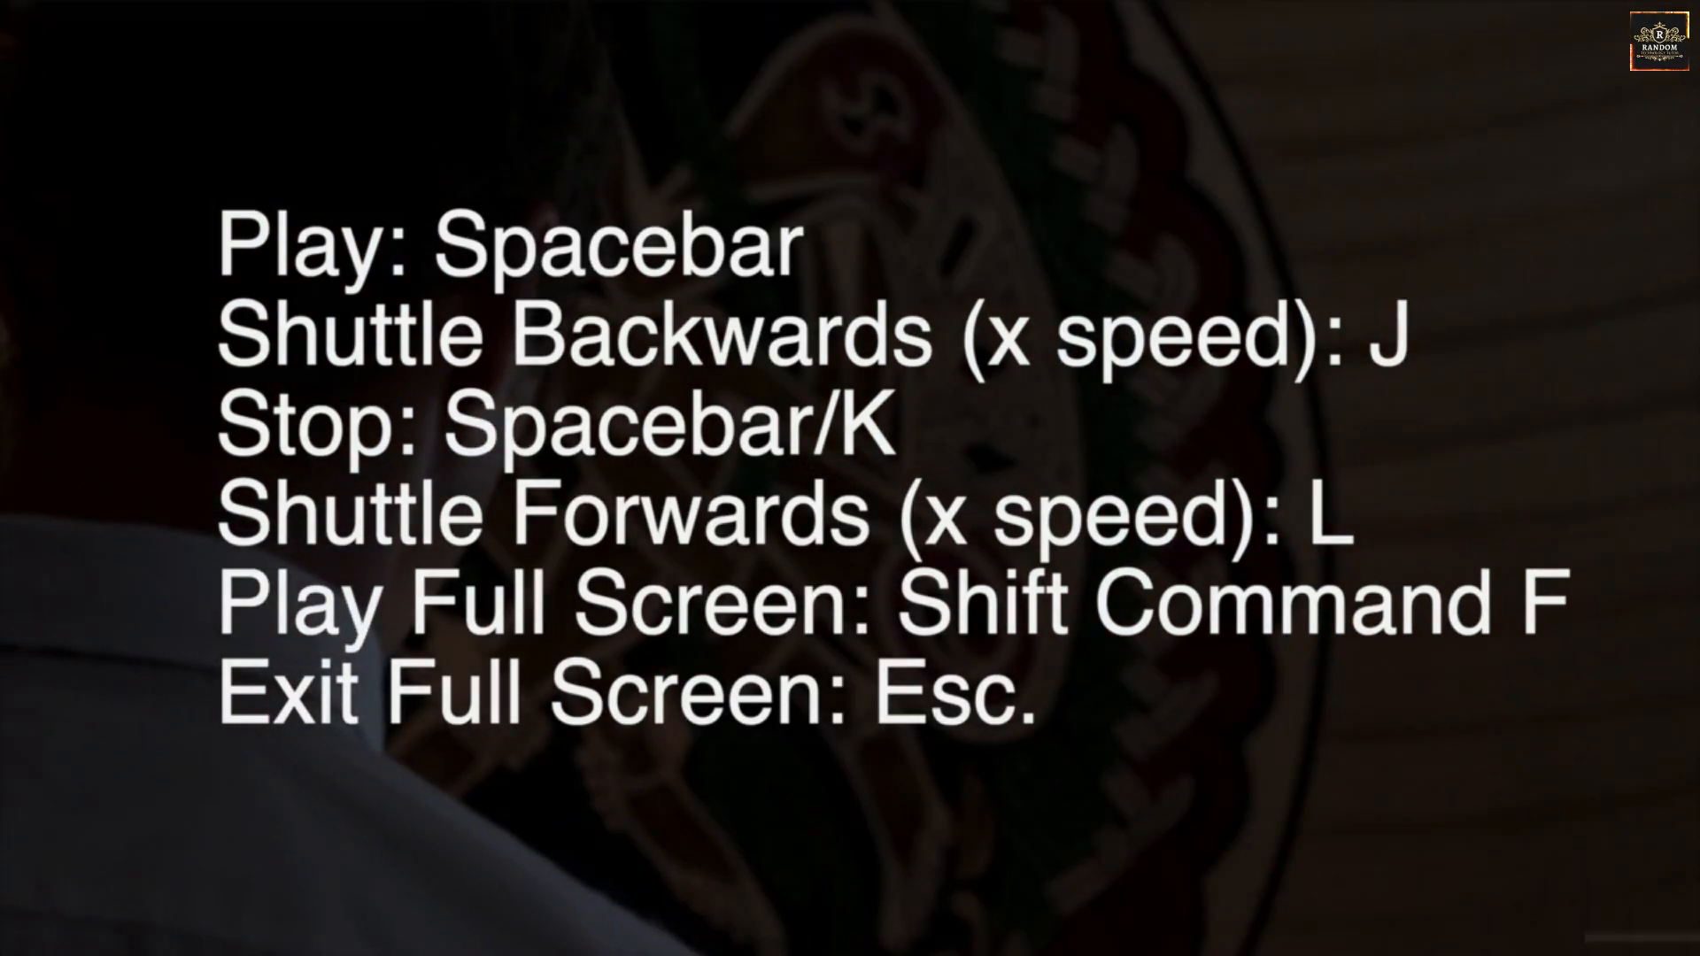
key("Escape")
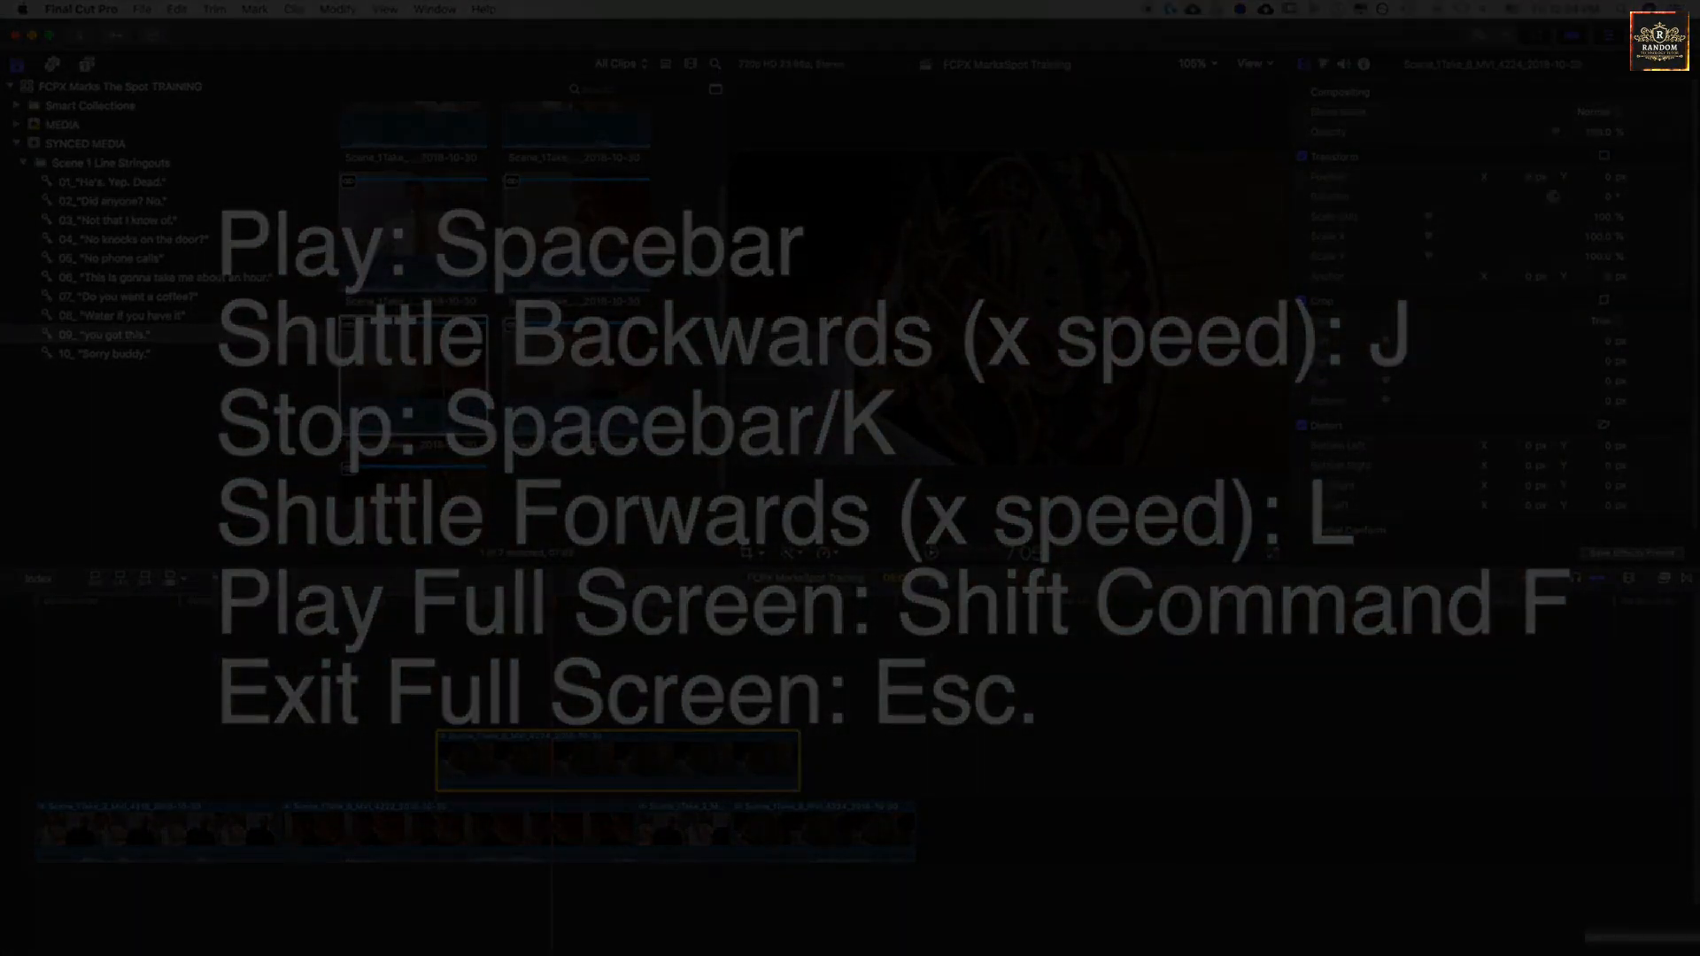